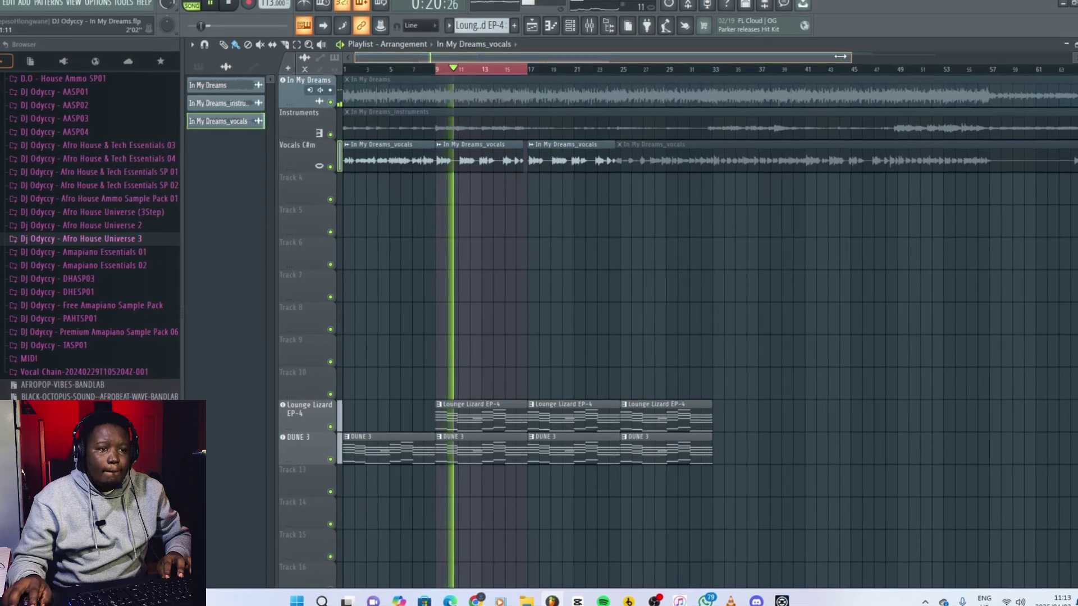
Zoom the playlist, loop bars 9–17 and play back the vocal there.
{"action": "left_click_drag", "start_coordinate": [865, 54], "coordinate": [645, 54]}
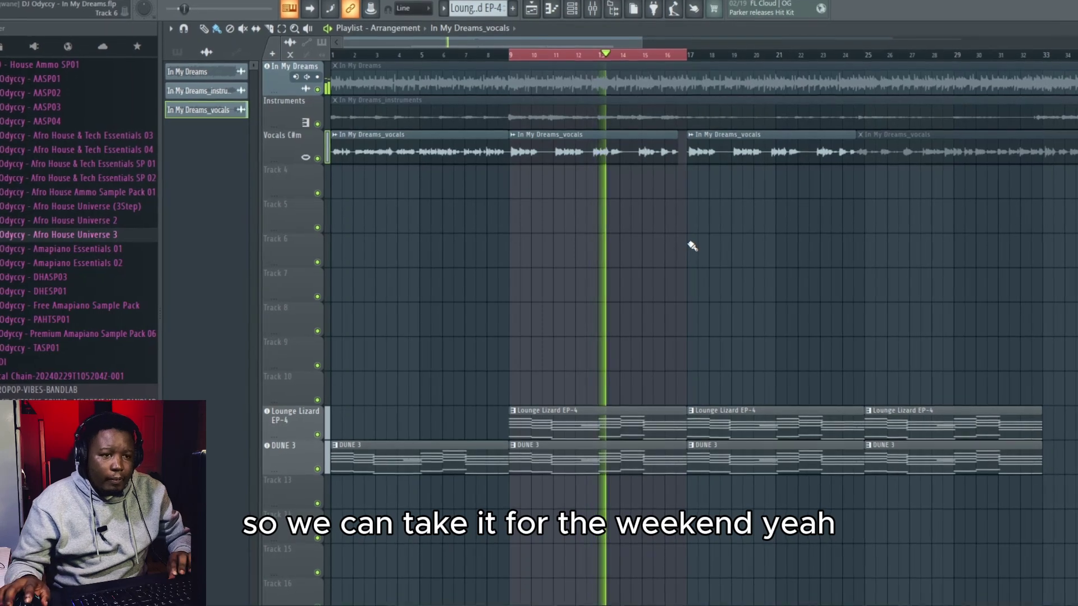
{"action": "mouse_move", "coordinate": [691, 60]}
{"action": "left_mouse_down"}
{"action": "mouse_move", "coordinate": [873, 60]}
{"action": "mouse_move", "coordinate": [875, 69]}
{"action": "left_mouse_up"}
{"action": "left_click", "coordinate": [846, 236]}
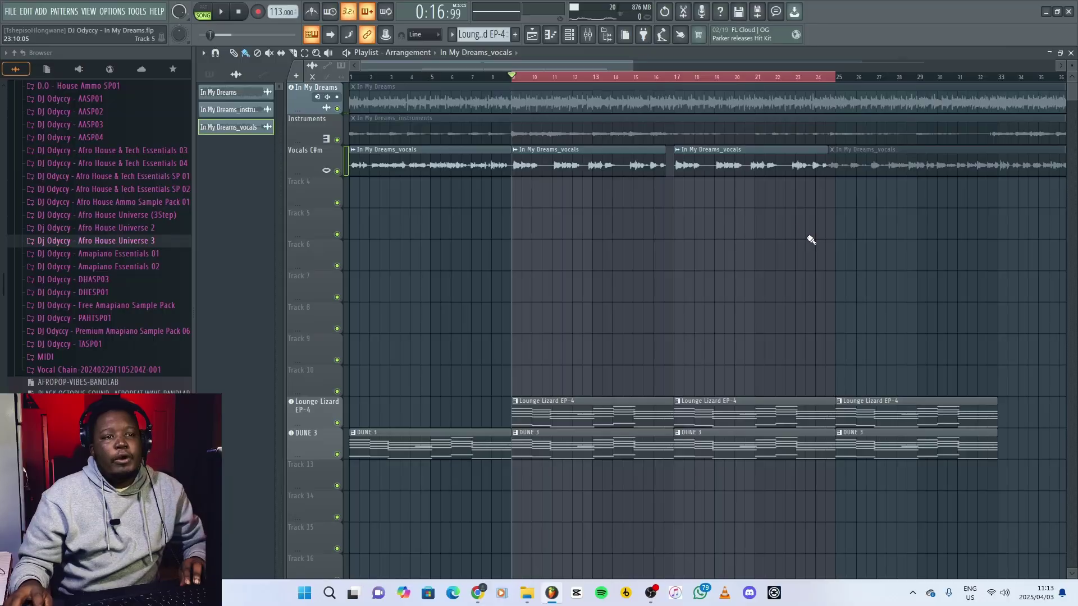
{"action": "left_click", "coordinate": [659, 78]}
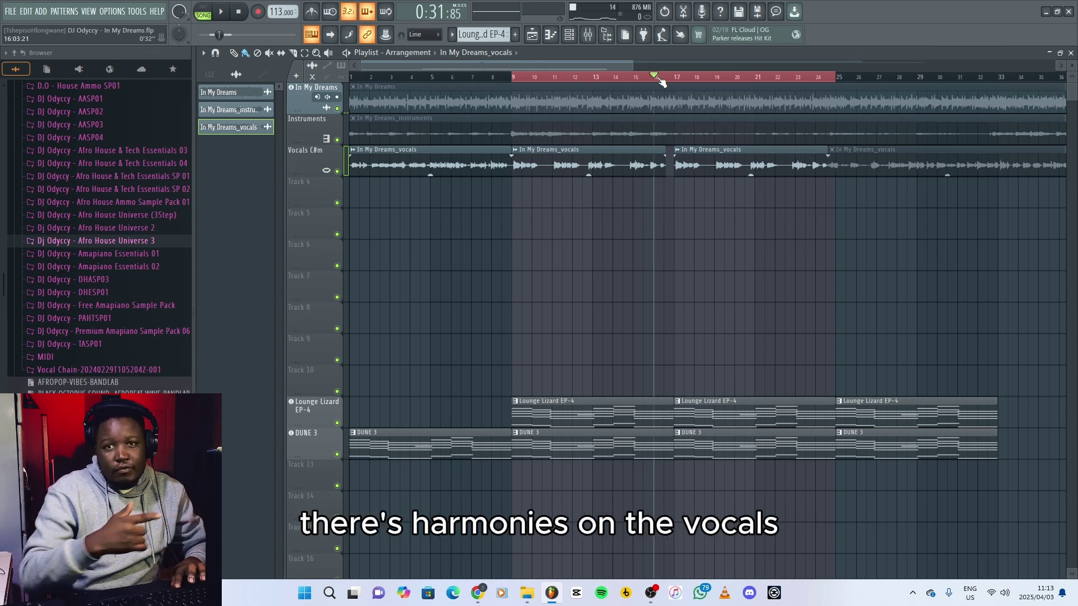
{"action": "key", "text": "space"}
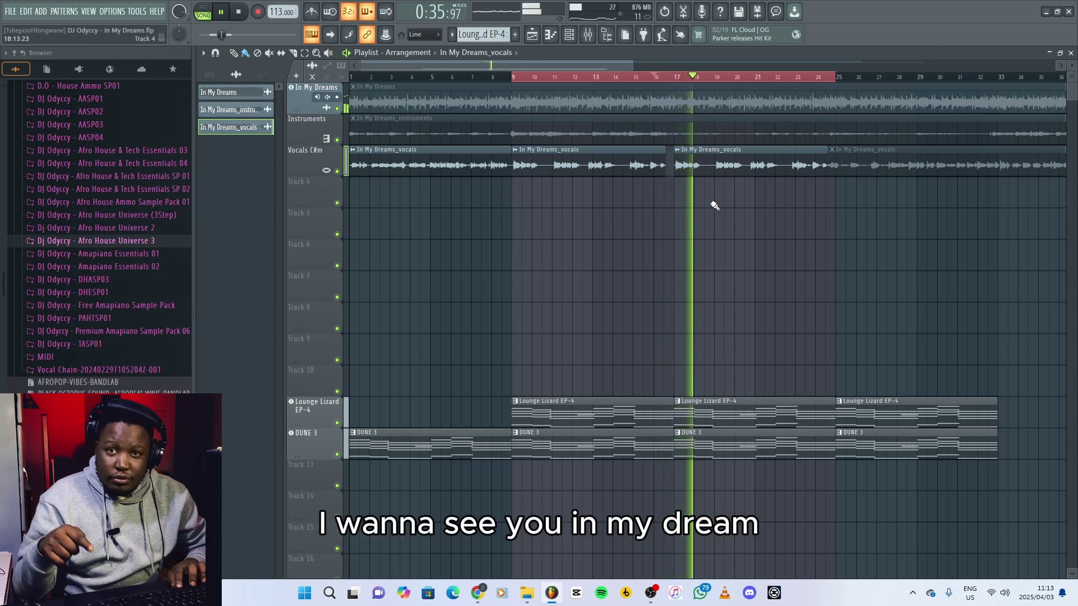
{"action": "key", "text": "space"}
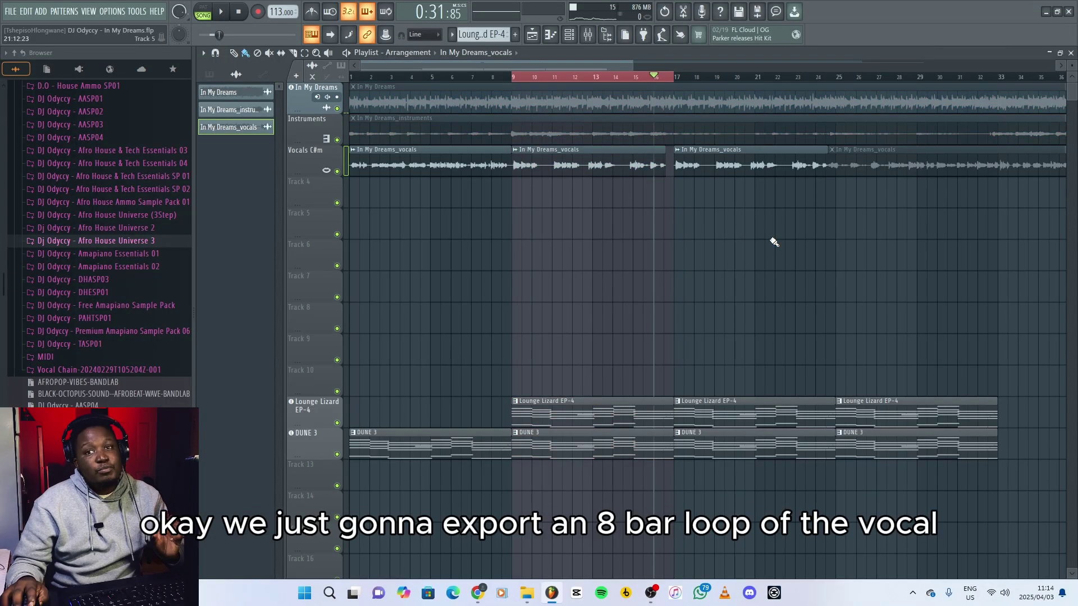
Mute the Lounge Lizard EP-4 and DUNE 3 tracks and check the vocal effects in the Mixer.
{"action": "key", "text": "ctrl+d"}
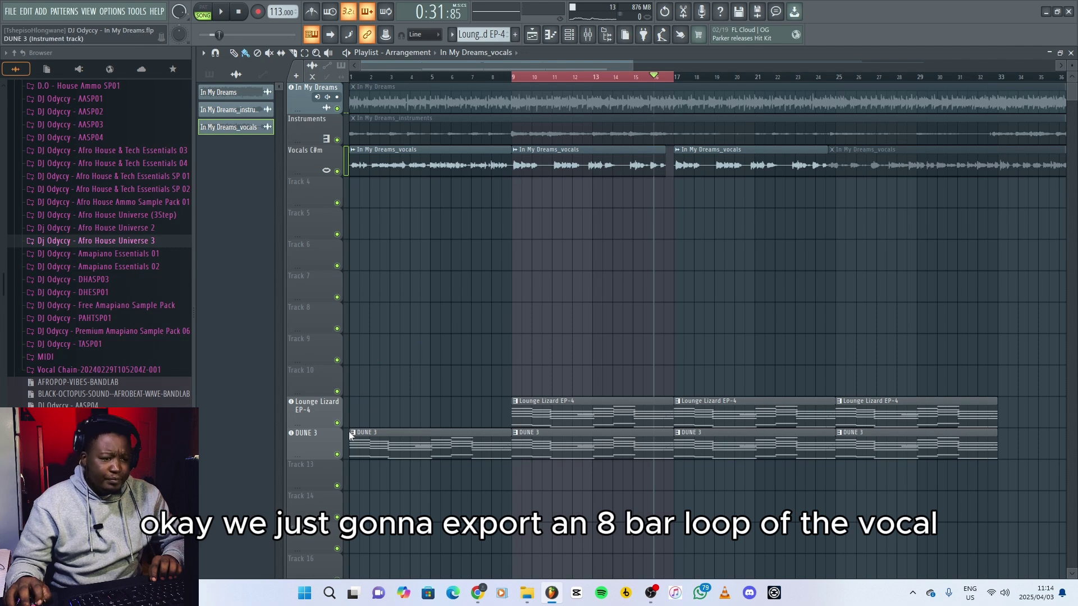
{"action": "left_click_drag", "start_coordinate": [336, 423], "coordinate": [337, 454]}
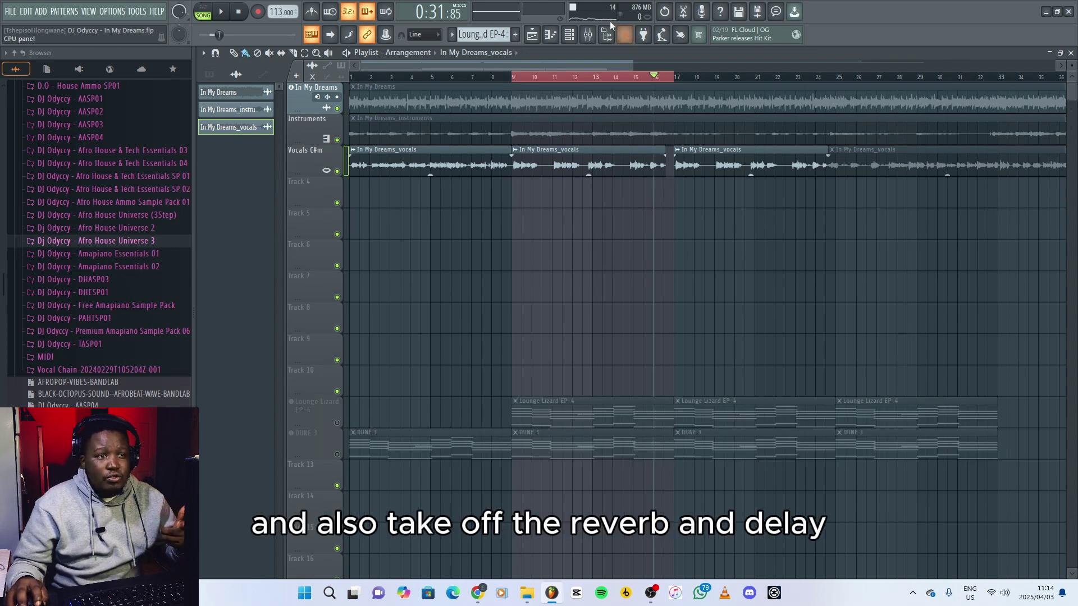
{"action": "left_click", "coordinate": [588, 35]}
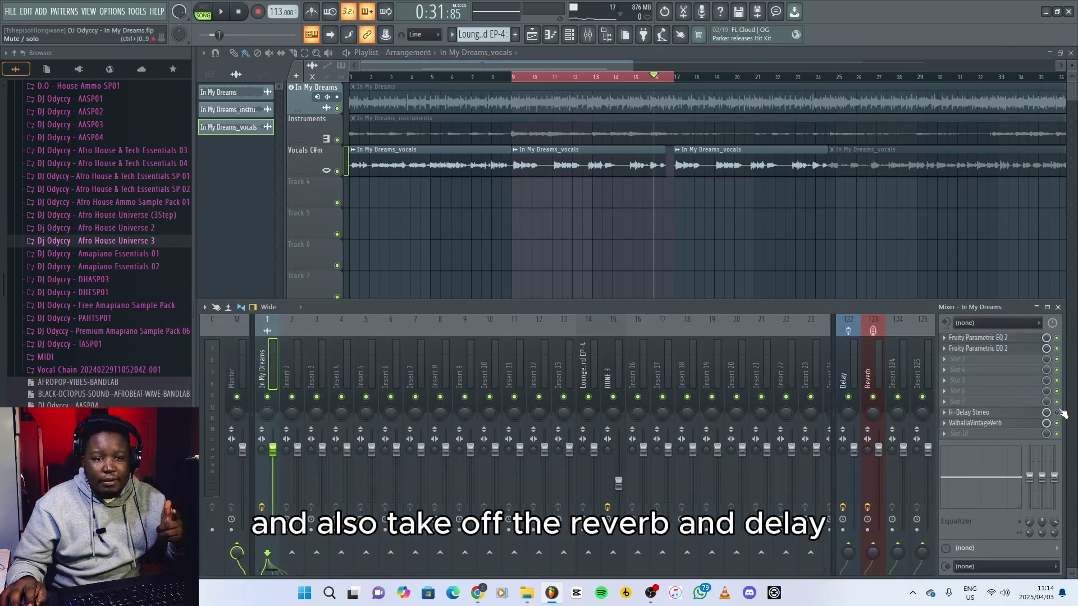
{"action": "key", "text": "F9"}
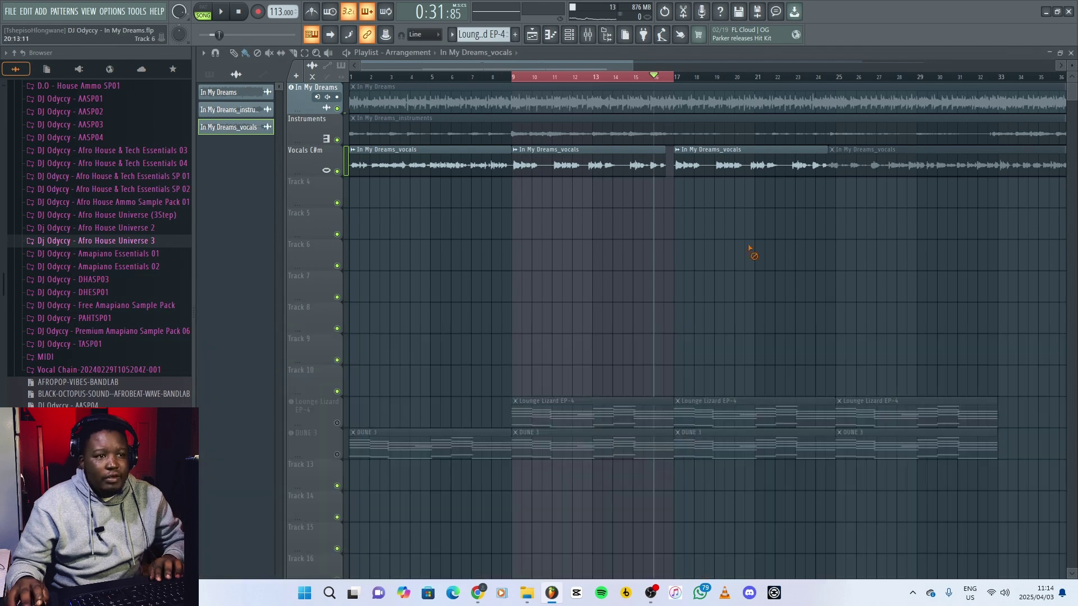
Play the solo vocal from bar 9, then switch to Audimee in the browser.
{"action": "left_click", "coordinate": [514, 78]}
{"action": "key", "text": "space"}
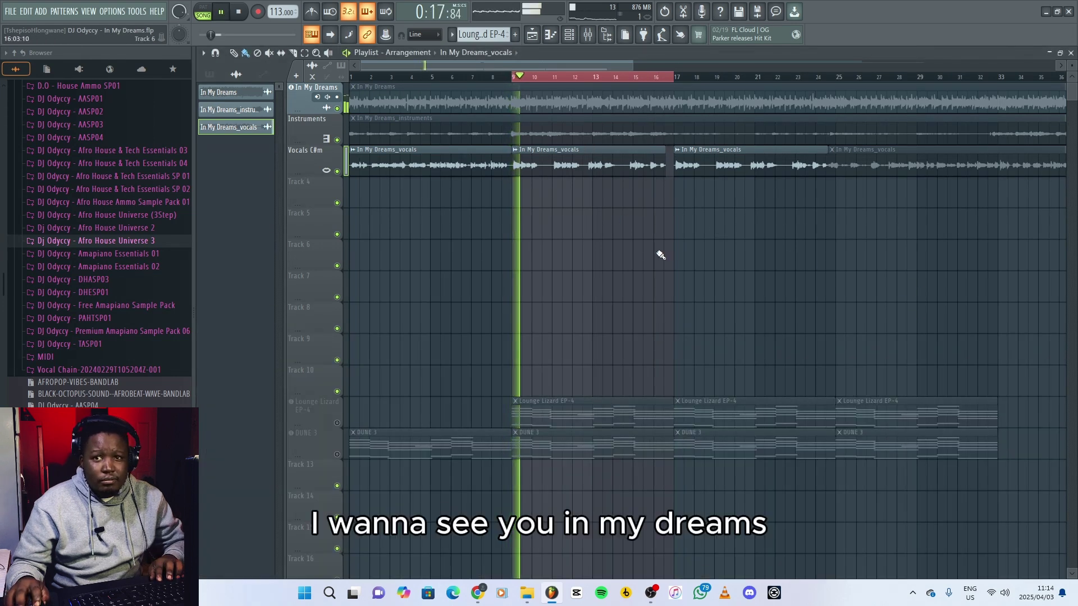
{"action": "key", "text": "space"}
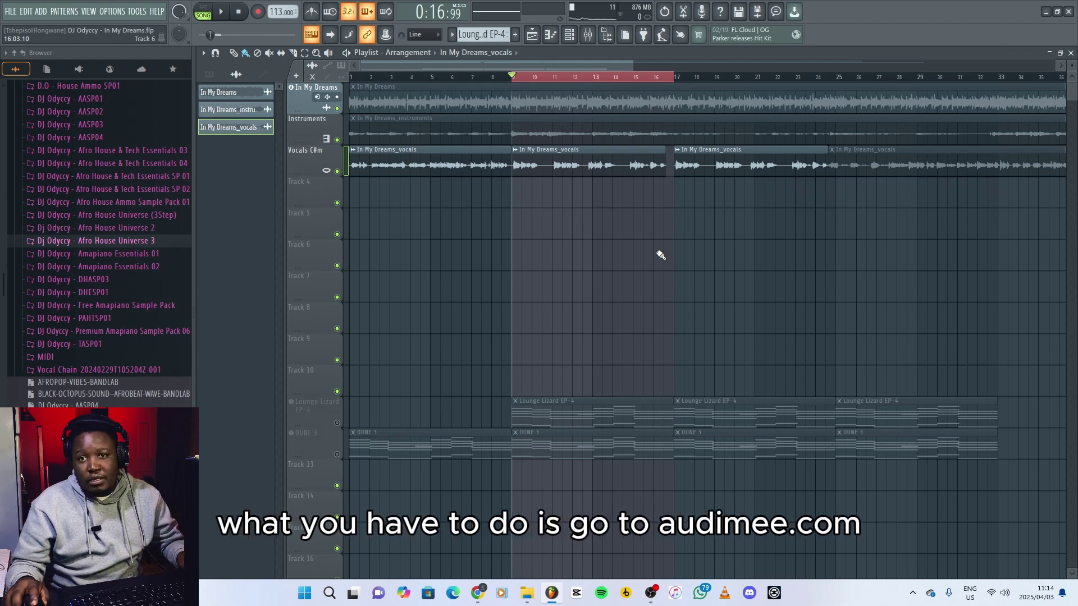
{"action": "key", "text": "alt+Tab"}
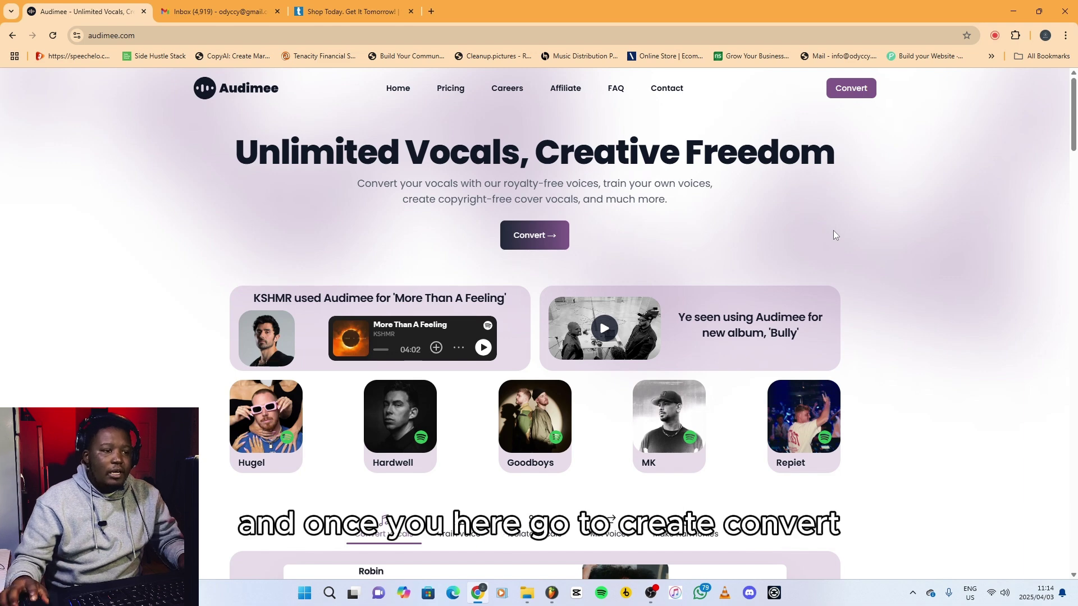
Open Audimee's Convert area and go to the Make harmonies page.
{"action": "left_click", "coordinate": [861, 93]}
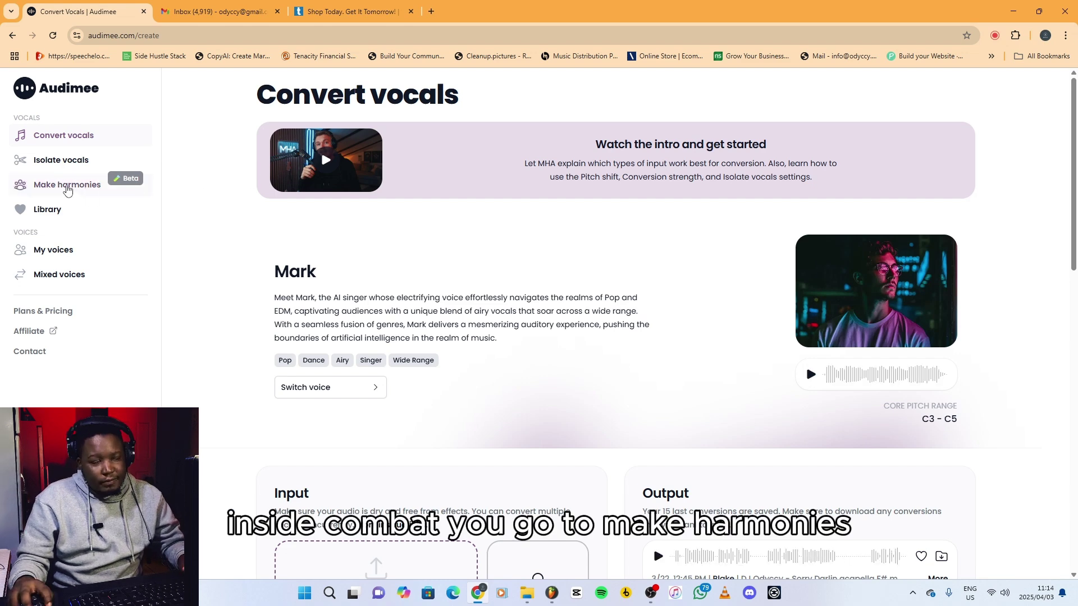
{"action": "left_click", "coordinate": [67, 188]}
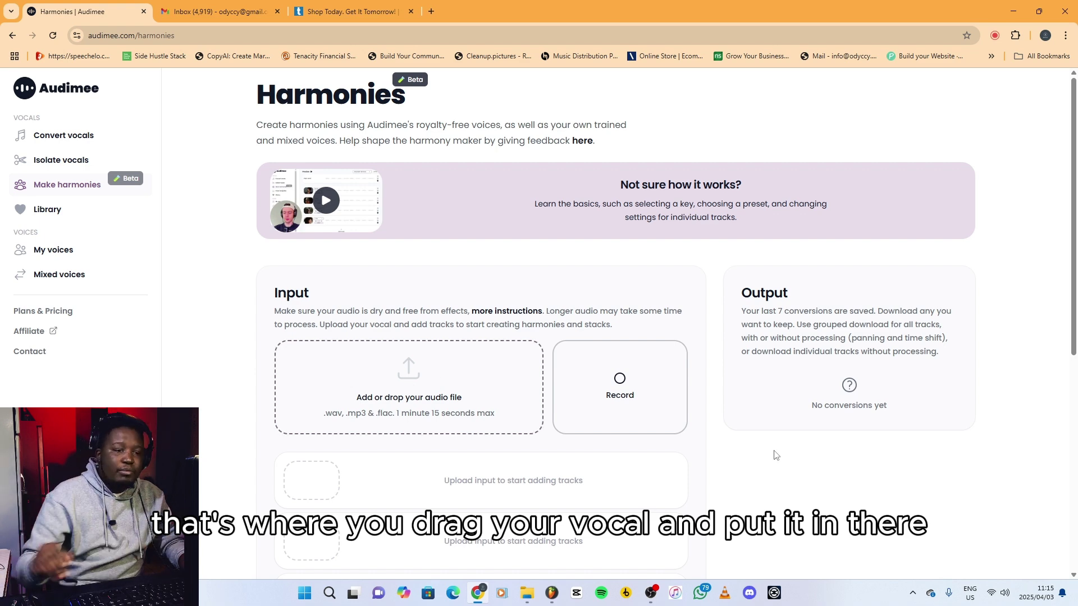
{"action": "key", "text": "alt+Tab"}
{"action": "key", "text": "alt+Tab"}
{"action": "key", "text": "alt+Tab"}
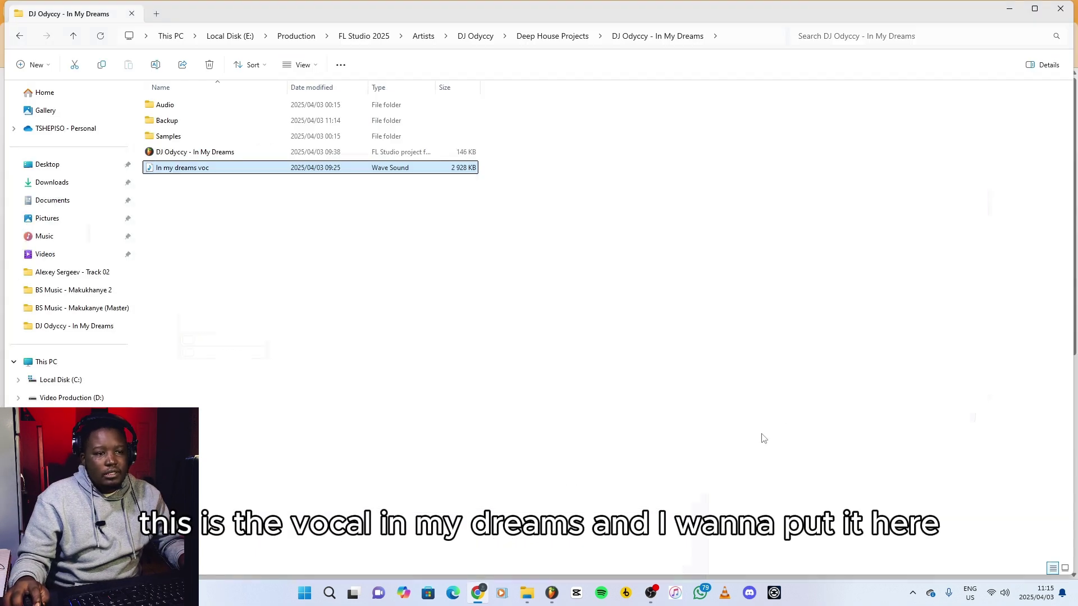
Drop the 'In my dreams voc' WAV from File Explorer into Audimee's audio file box.
{"action": "left_click_drag", "start_coordinate": [181, 175], "coordinate": [416, 388]}
{"action": "key", "text": "alt+Tab"}
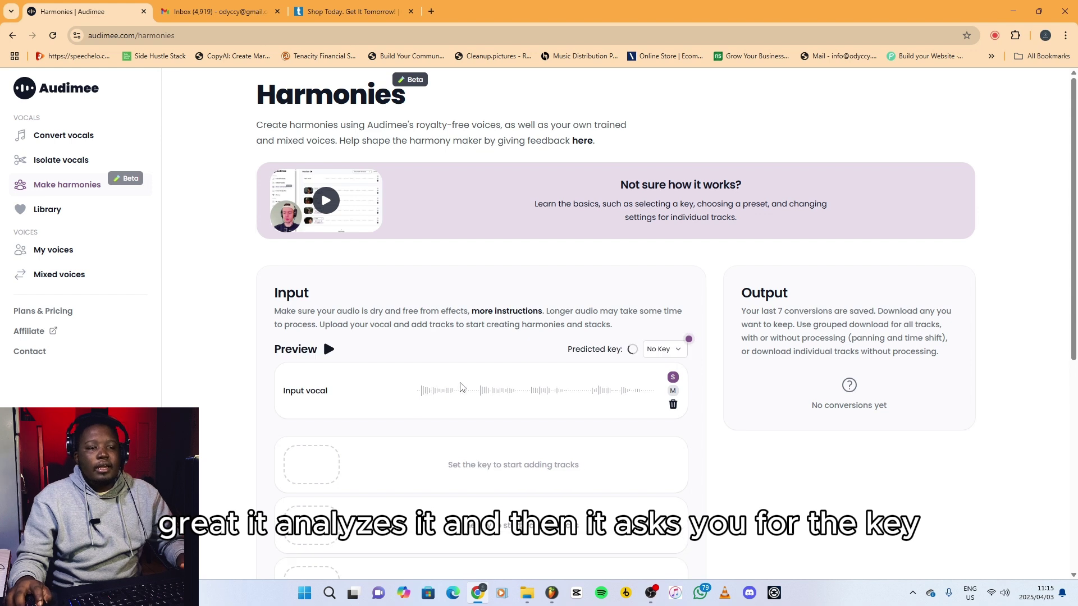
Set the uploaded vocal's key to C# Min.
{"action": "left_click", "coordinate": [679, 350]}
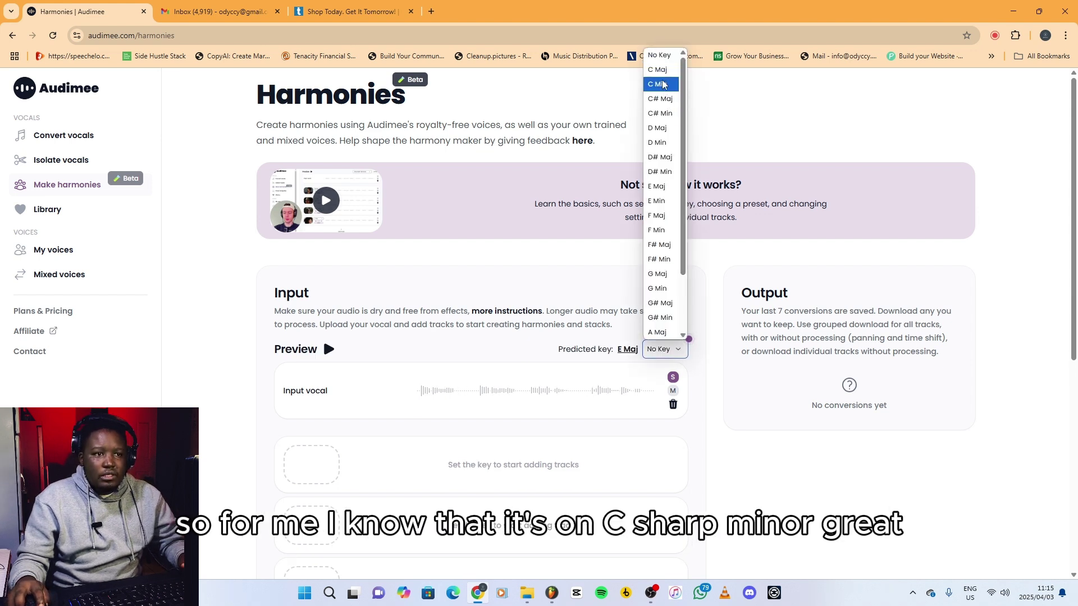
{"action": "left_click", "coordinate": [667, 114]}
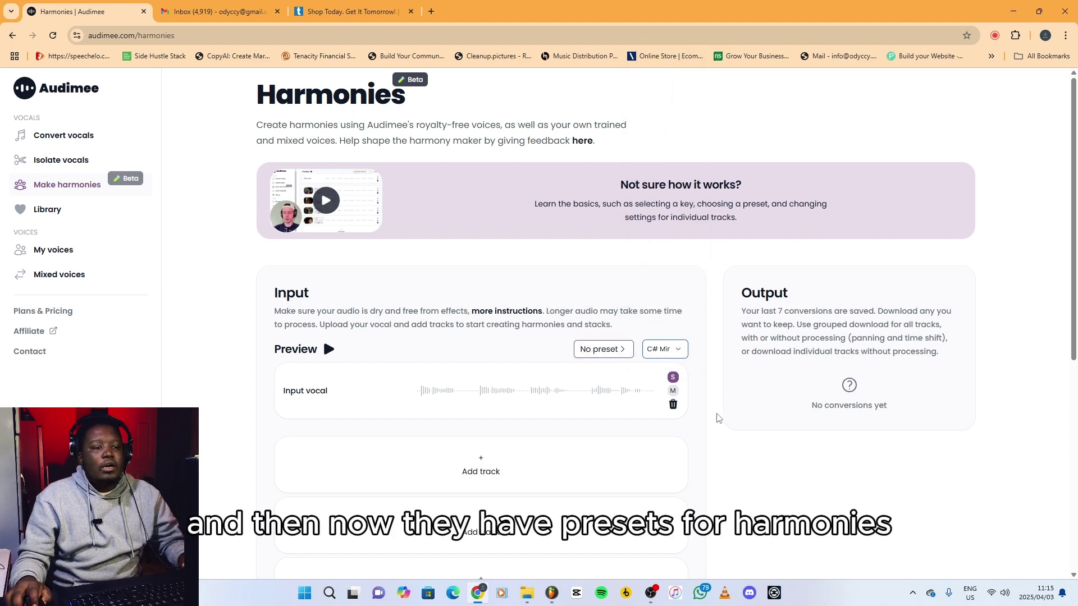
{"action": "scroll", "coordinate": [717, 418], "scroll_direction": "down", "scroll_amount": 5}
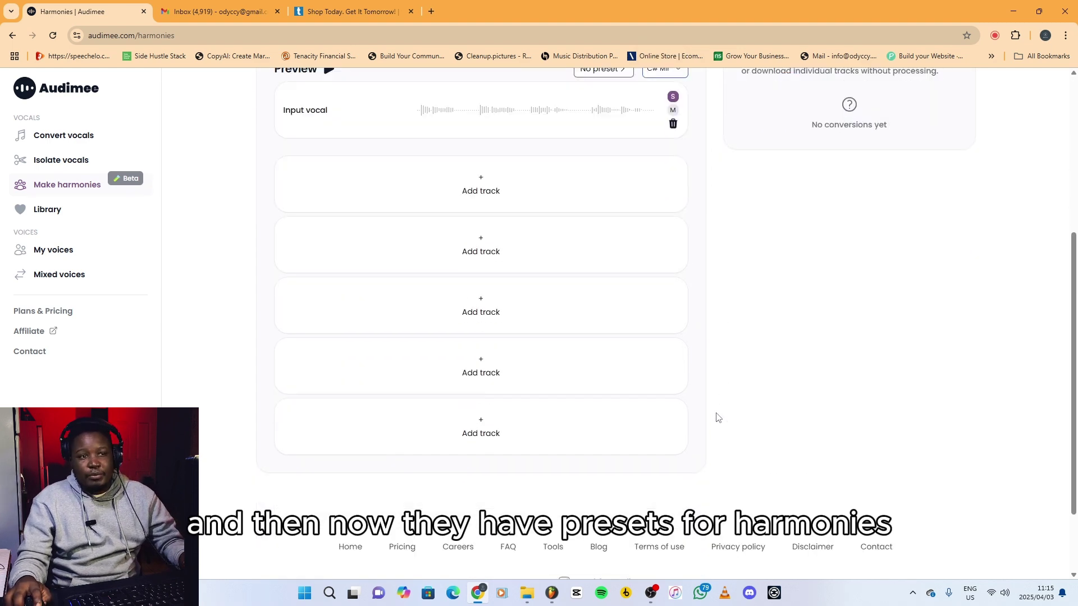
{"action": "scroll", "coordinate": [680, 322], "scroll_direction": "up", "scroll_amount": 3}
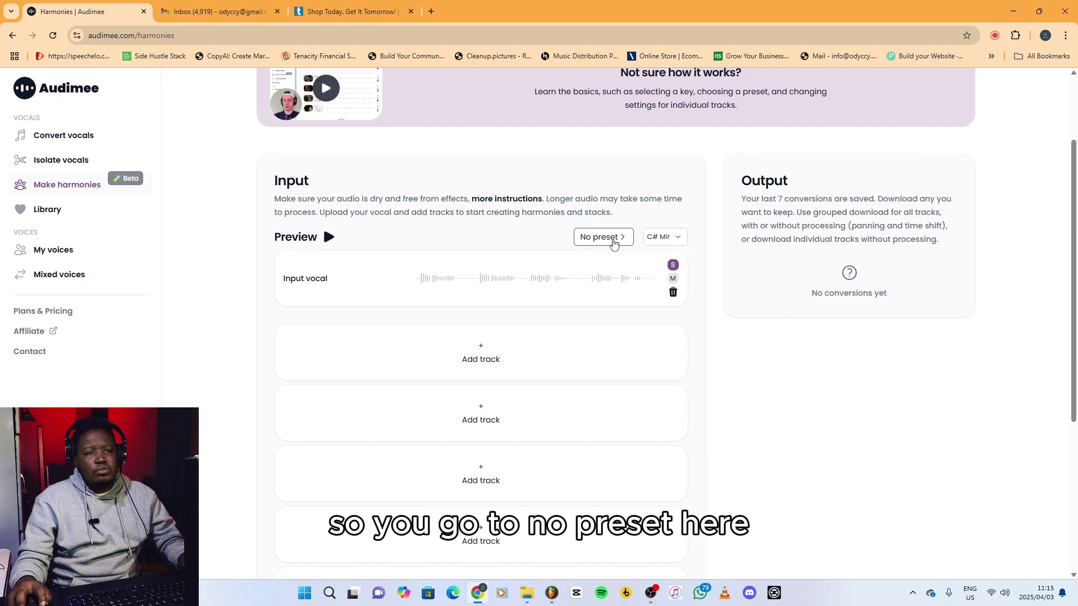
Browse the Select preset list of popular harmony presets.
{"action": "left_click", "coordinate": [617, 236]}
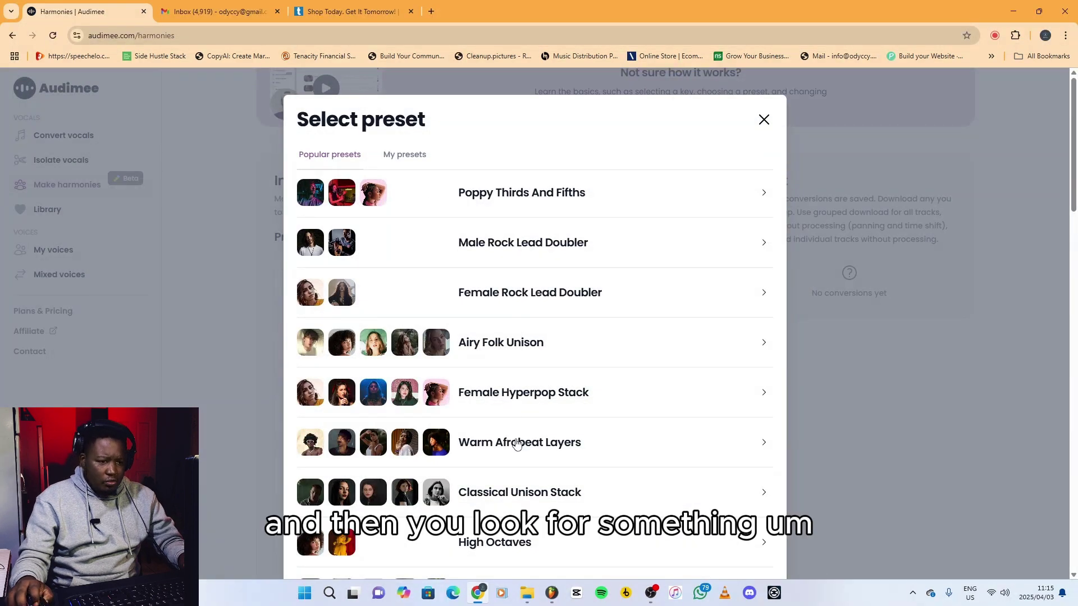
{"action": "scroll", "coordinate": [518, 444], "scroll_direction": "down", "scroll_amount": 7}
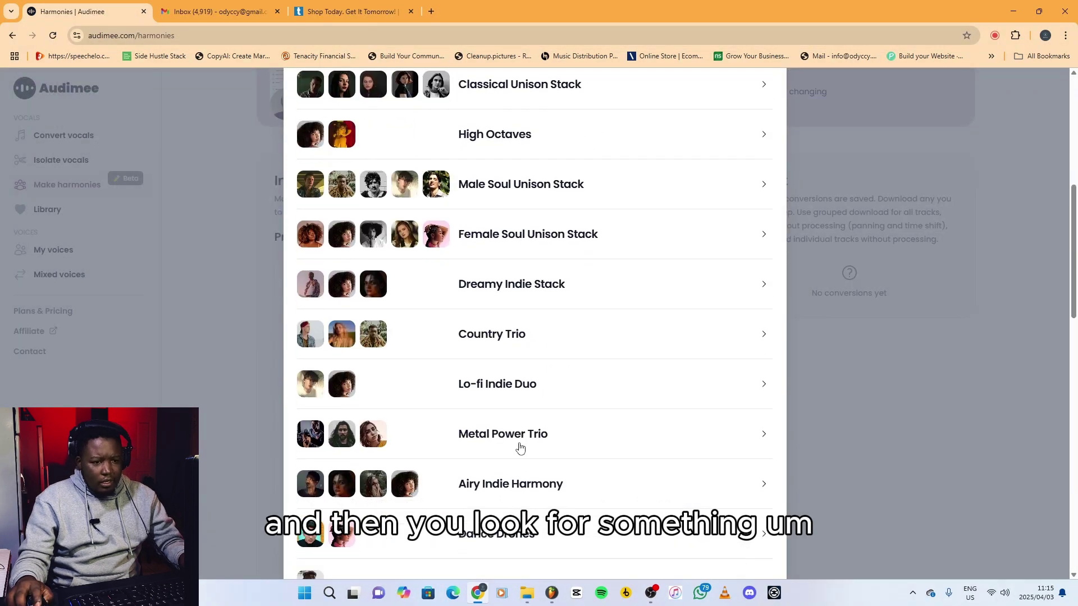
{"action": "scroll", "coordinate": [520, 448], "scroll_direction": "down", "scroll_amount": 10}
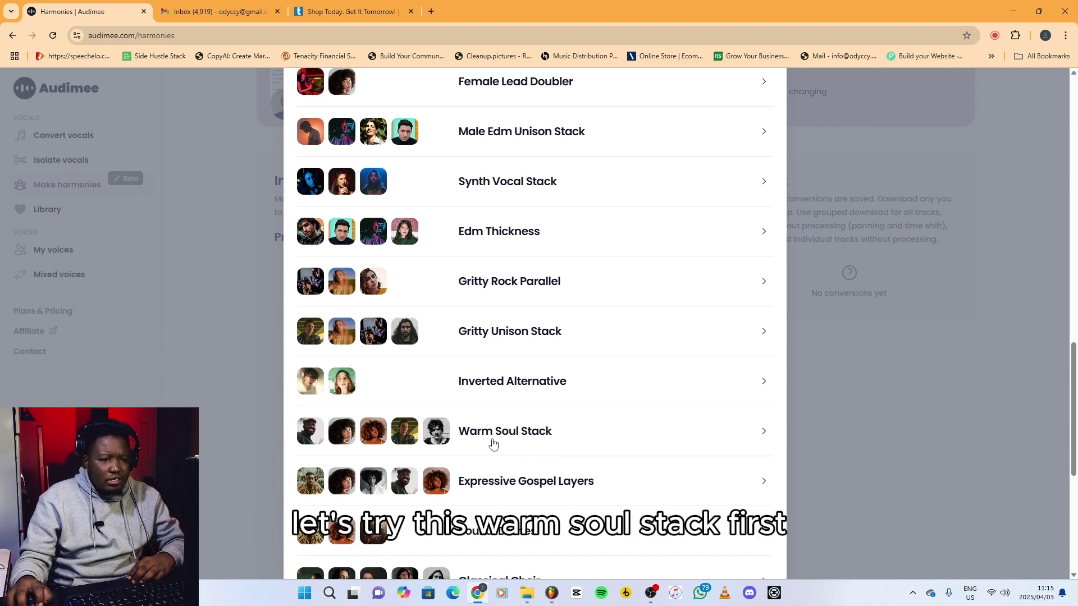
Apply the Warm Soul Stack preset and preview its five-voice harmonies.
{"action": "left_click", "coordinate": [532, 432]}
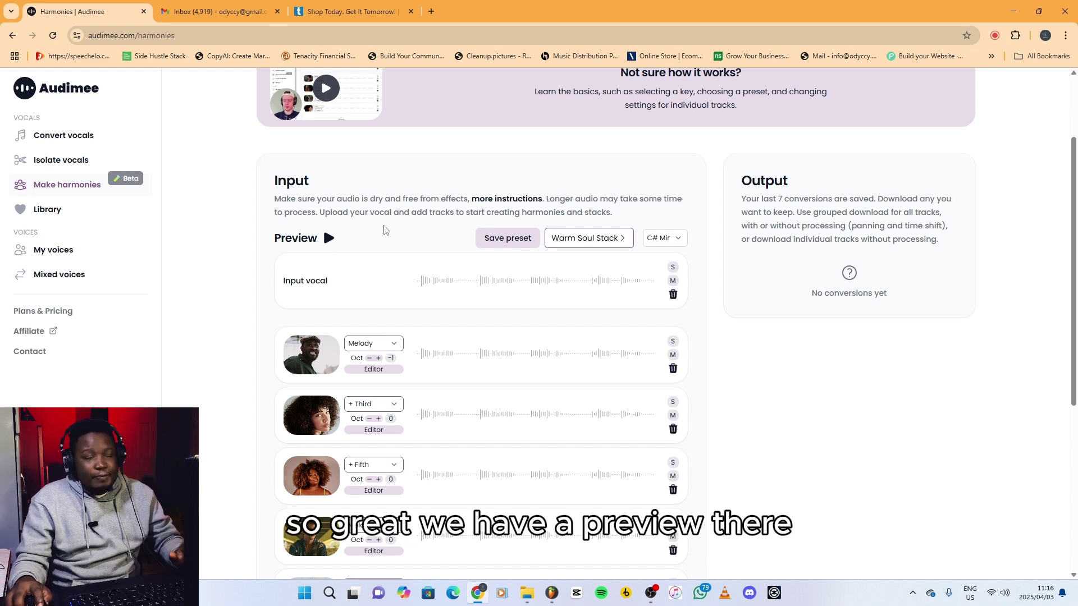
{"action": "left_click", "coordinate": [330, 239]}
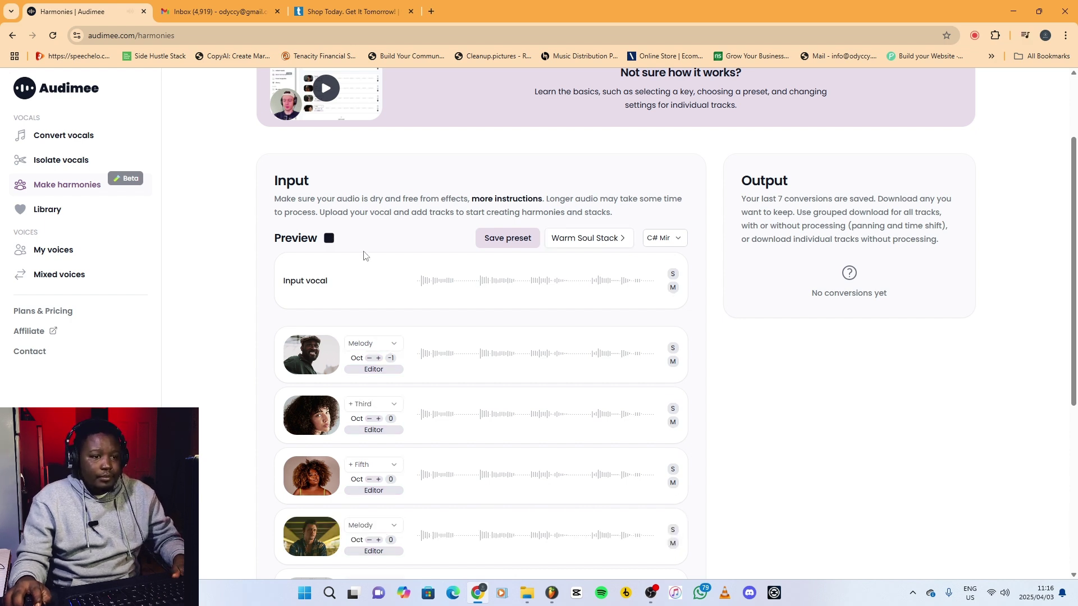
{"action": "scroll", "coordinate": [700, 349], "scroll_direction": "down", "scroll_amount": 3}
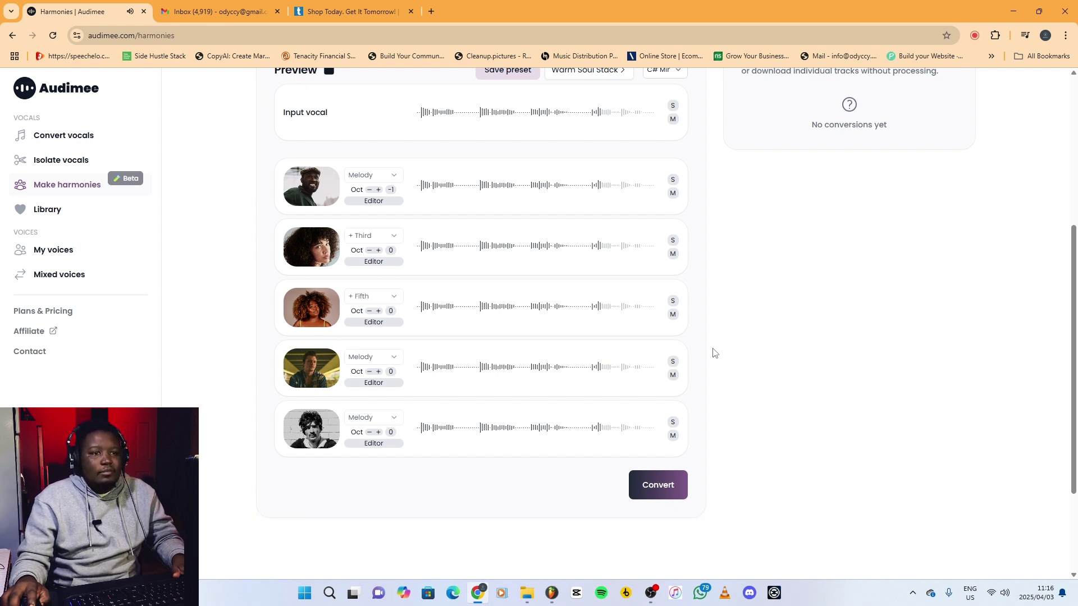
{"action": "scroll", "coordinate": [715, 352], "scroll_direction": "down", "scroll_amount": 3}
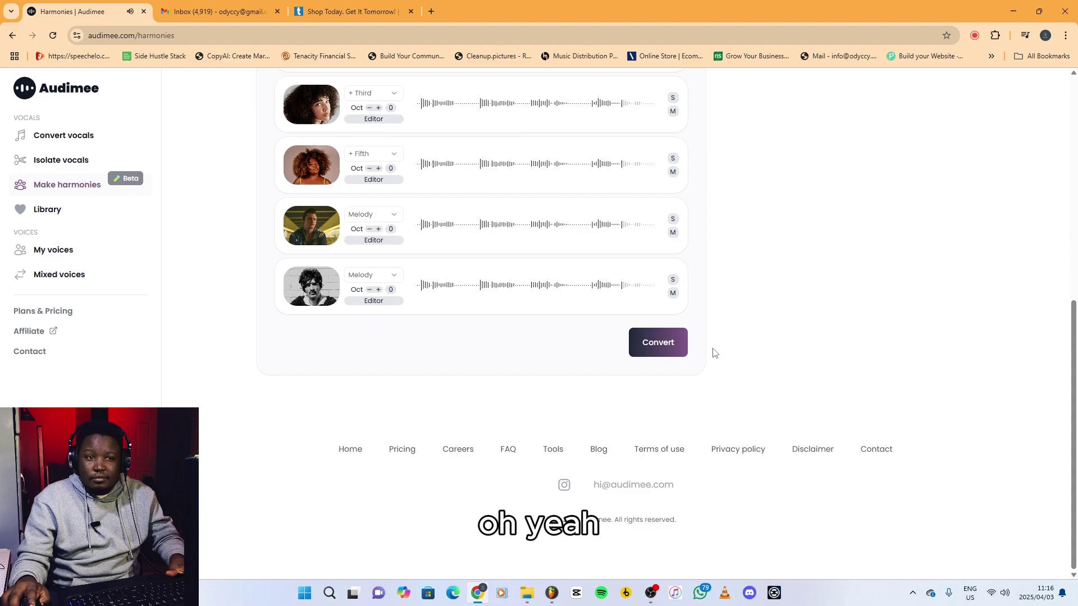
{"action": "left_click", "coordinate": [655, 339]}
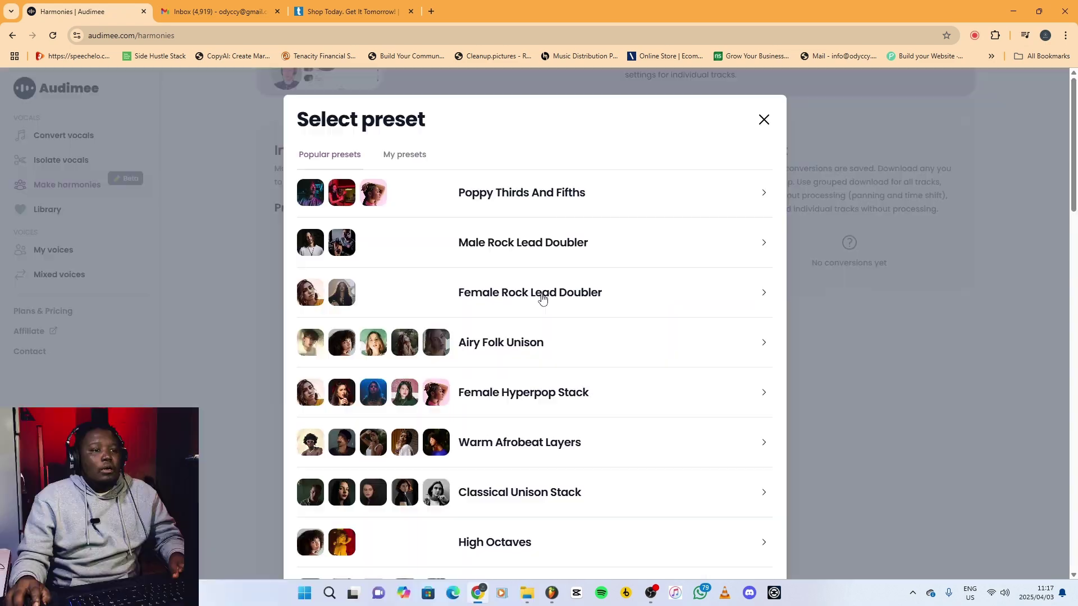
Scroll the preset list to the gospel and choir presets, such as Expressive Gospel Layers and Classical Choir.
{"action": "scroll", "coordinate": [516, 370], "scroll_direction": "down", "scroll_amount": 8}
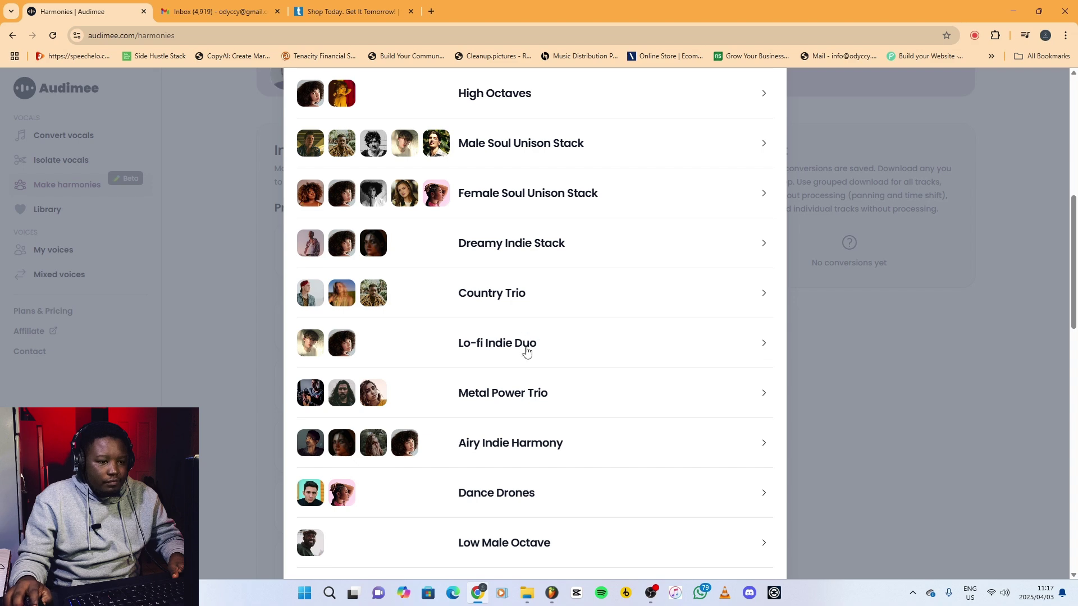
{"action": "scroll", "coordinate": [526, 351], "scroll_direction": "down", "scroll_amount": 9}
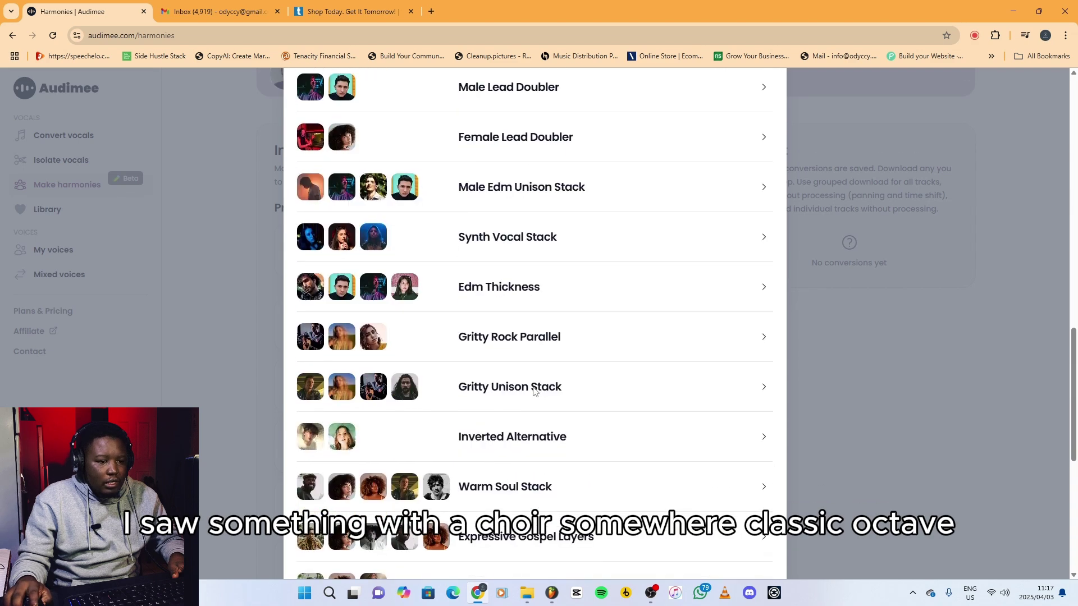
{"action": "scroll", "coordinate": [533, 391], "scroll_direction": "down", "scroll_amount": 7}
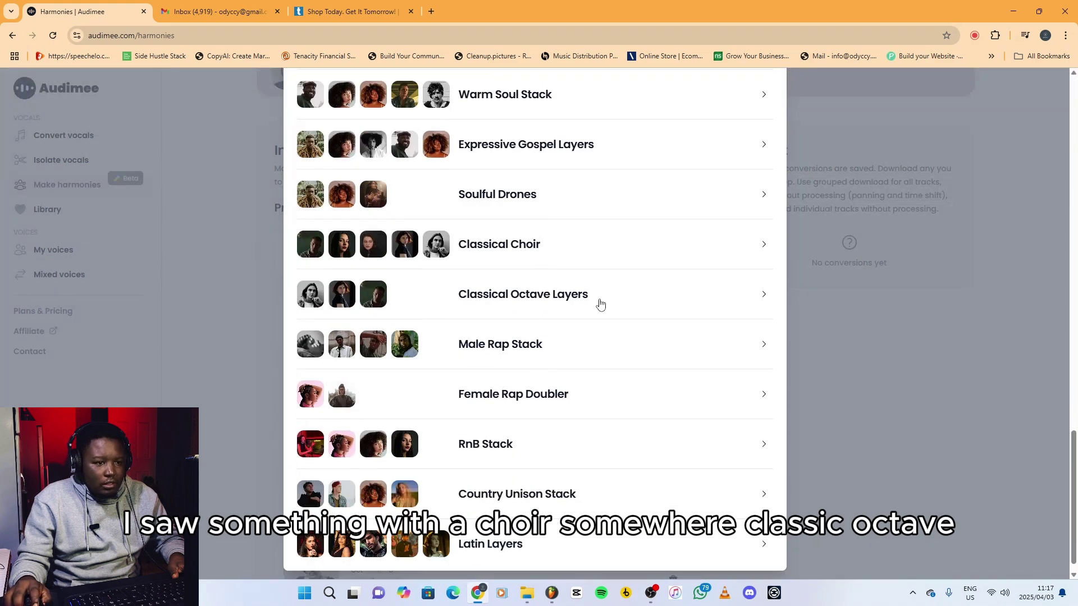
{"action": "scroll", "coordinate": [542, 397], "scroll_direction": "down", "scroll_amount": 1}
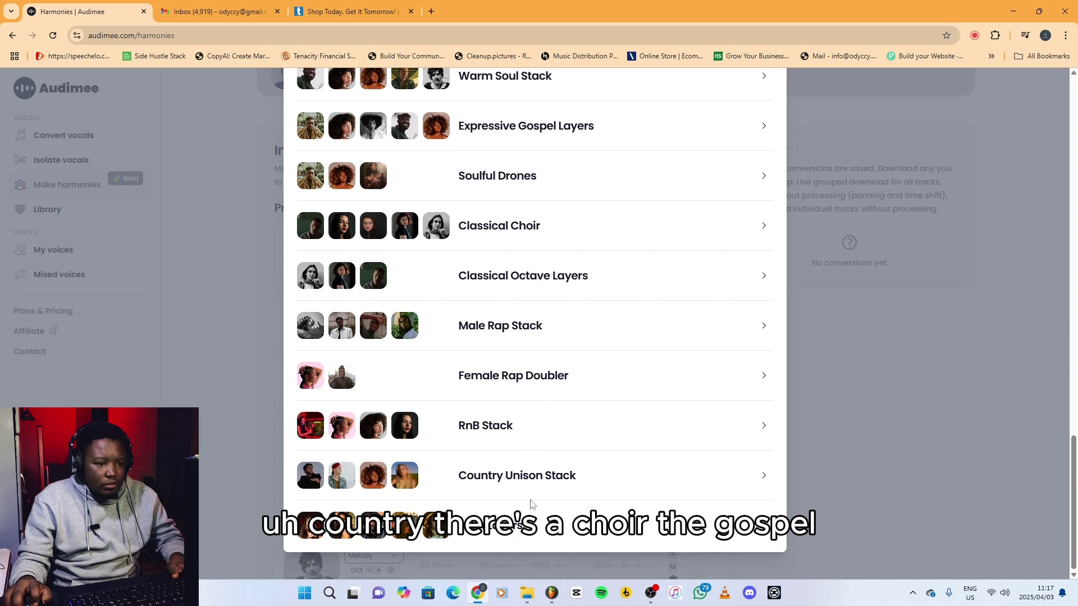
{"action": "scroll", "coordinate": [527, 494], "scroll_direction": "up", "scroll_amount": 2}
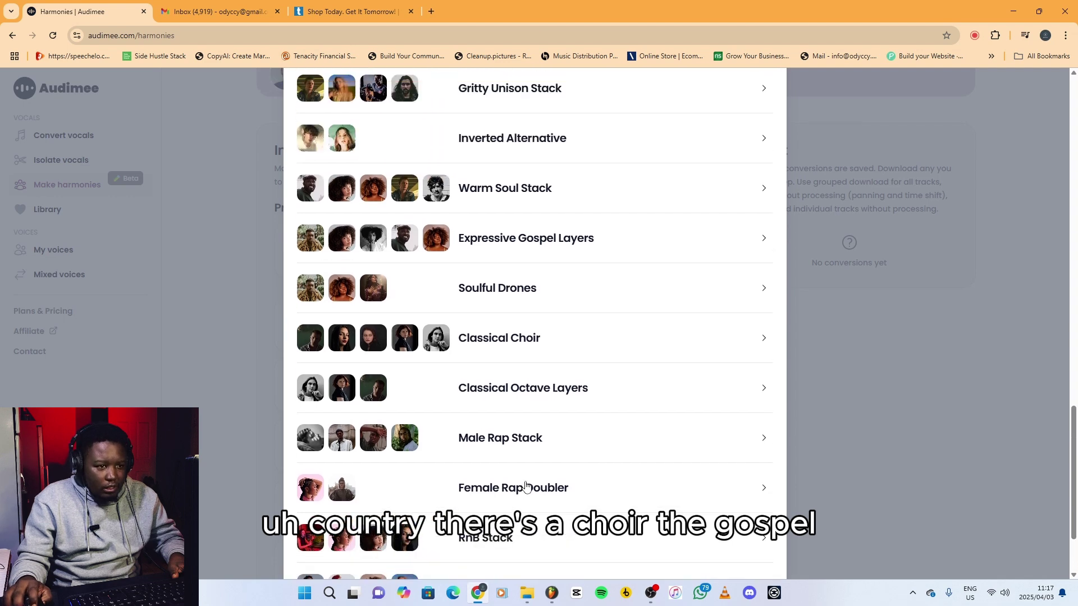
Audition Expressive Gospel Layers, then choose Soulful Drones from the preset list.
{"action": "left_click", "coordinate": [537, 247]}
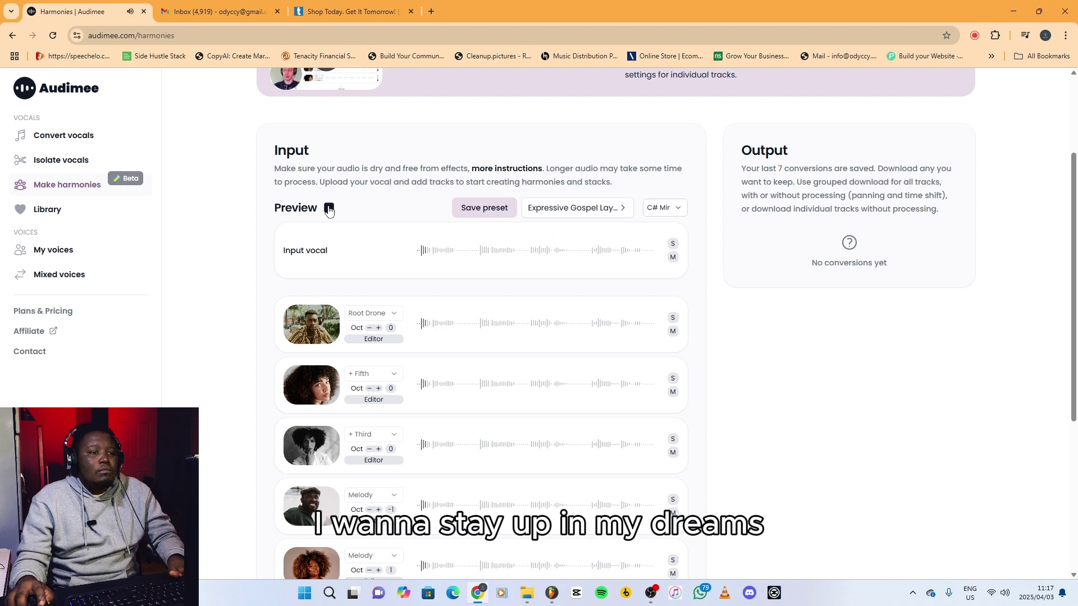
{"action": "scroll", "coordinate": [269, 308], "scroll_direction": "down", "scroll_amount": 2}
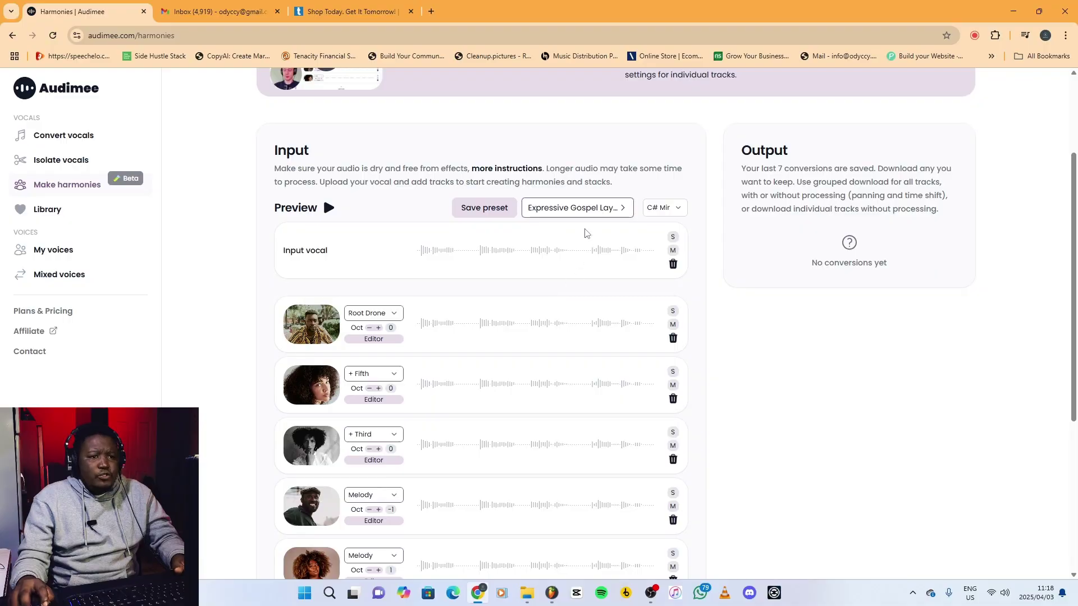
{"action": "left_click", "coordinate": [606, 209]}
{"action": "scroll", "coordinate": [503, 337], "scroll_direction": "down", "scroll_amount": 10}
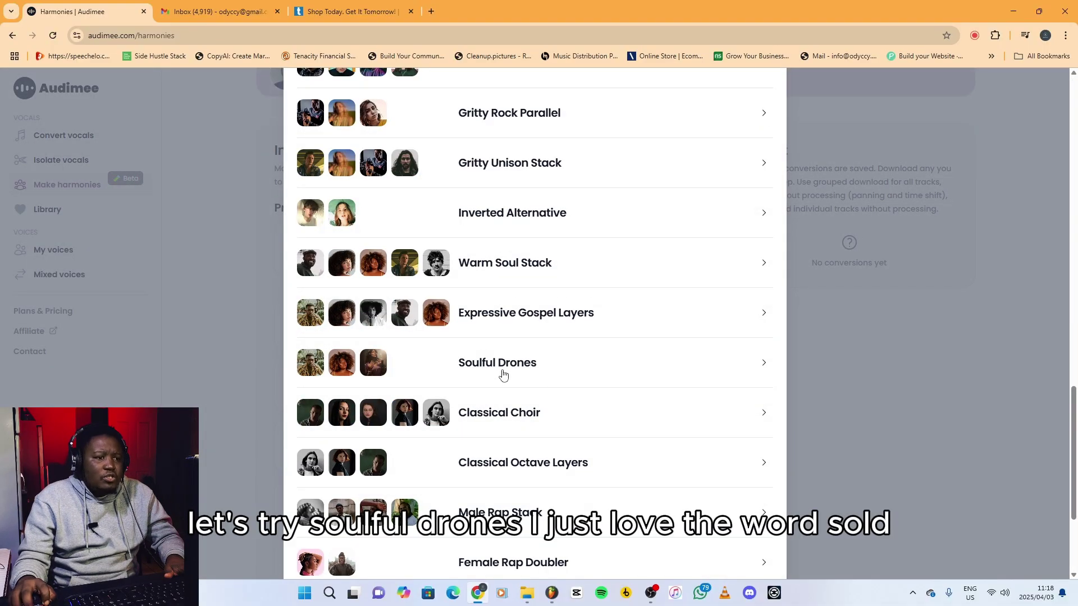
{"action": "left_click", "coordinate": [495, 363]}
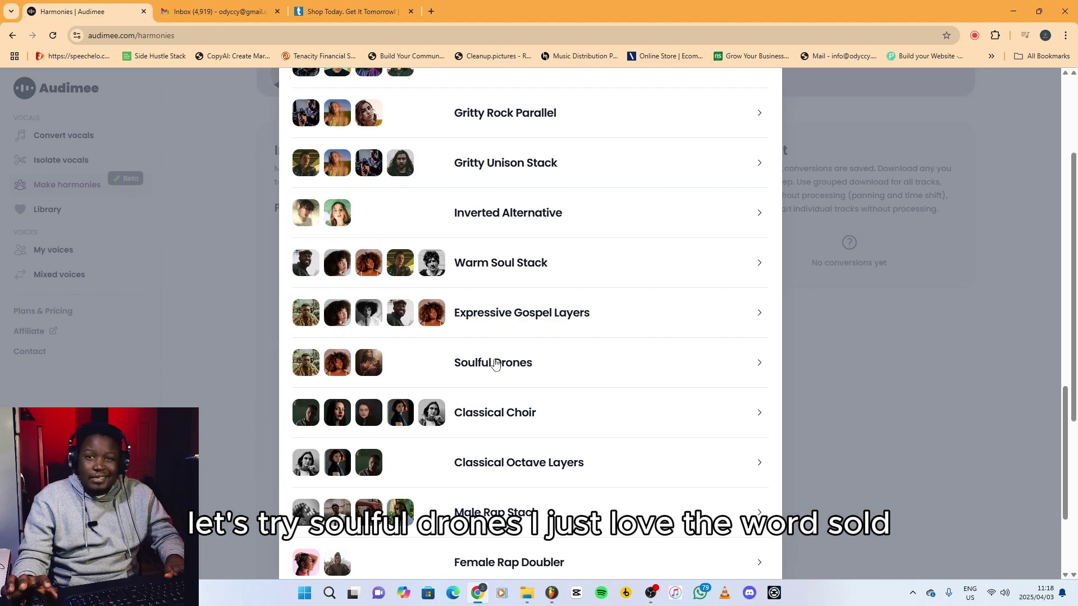
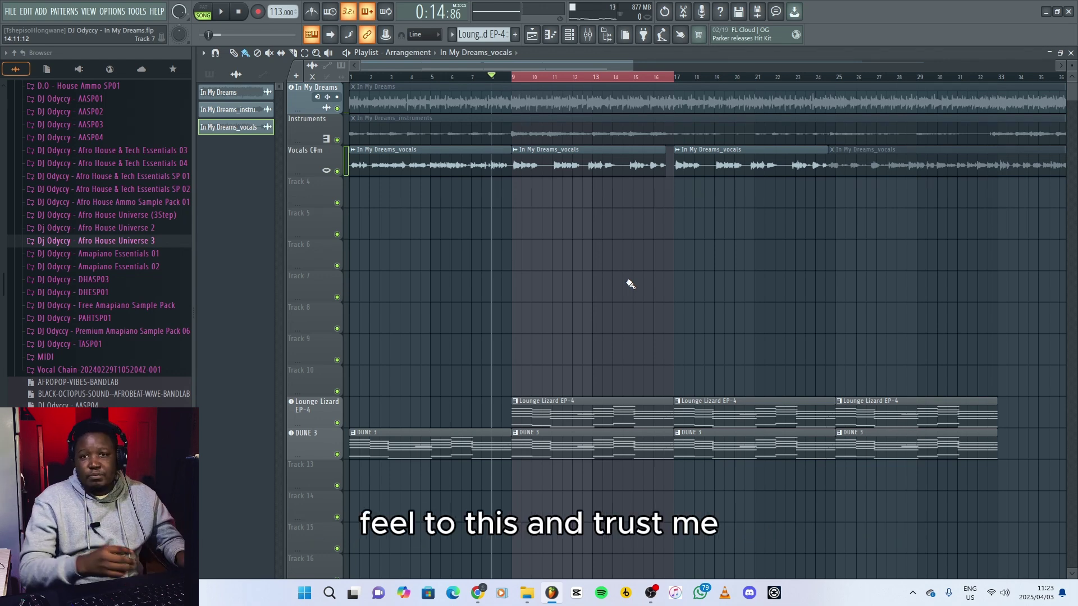
Switch from FL Studio to the Audimee Harmonies page in Chrome.
{"action": "key", "text": "alt+Tab"}
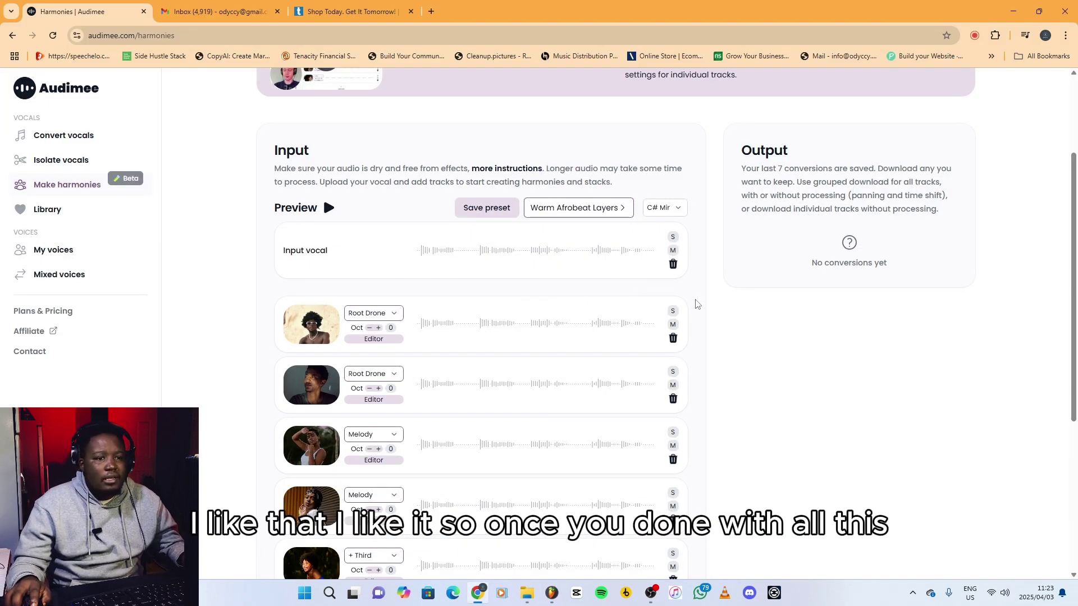
Convert the input vocal into the Warm Afrobeat Layers harmony tracks.
{"action": "scroll", "coordinate": [697, 304], "scroll_direction": "down", "scroll_amount": 5}
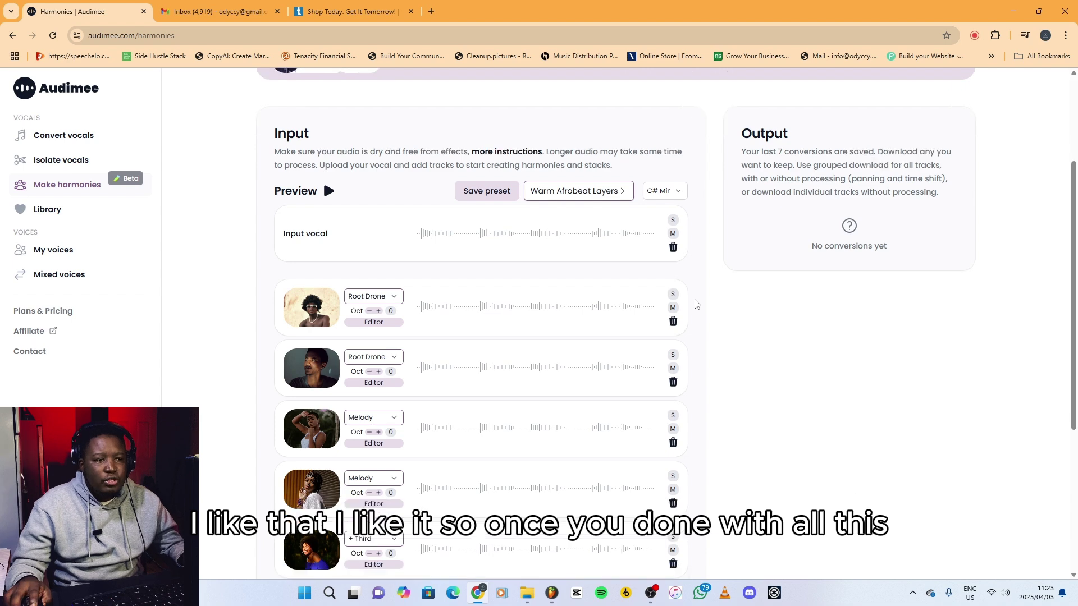
{"action": "left_click", "coordinate": [666, 343]}
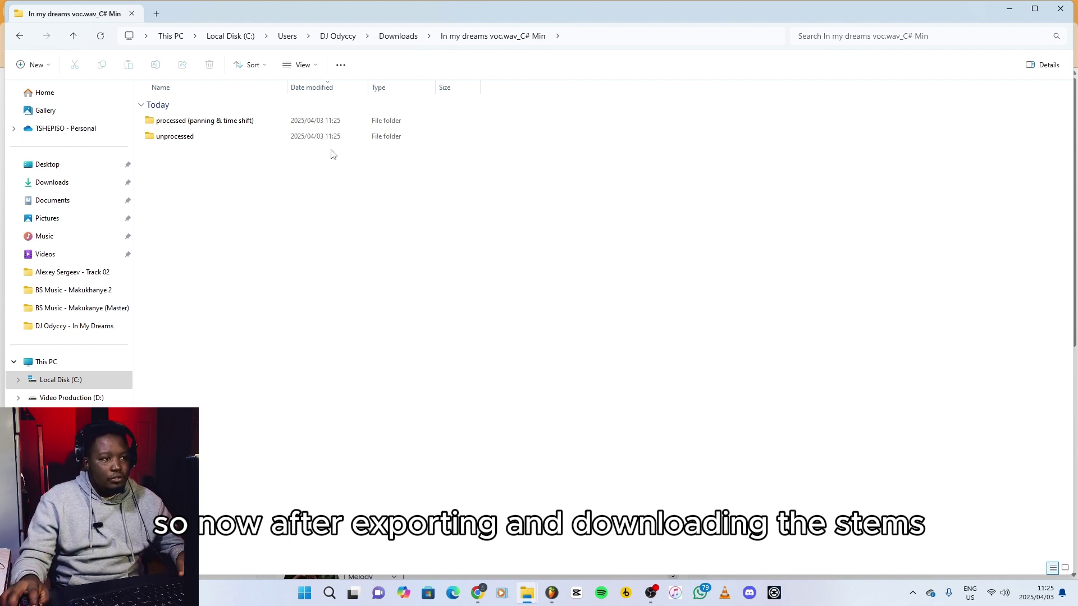
Move from the unprocessed folder to the processed (panning & time shift) folder.
{"action": "double_click", "coordinate": [176, 143]}
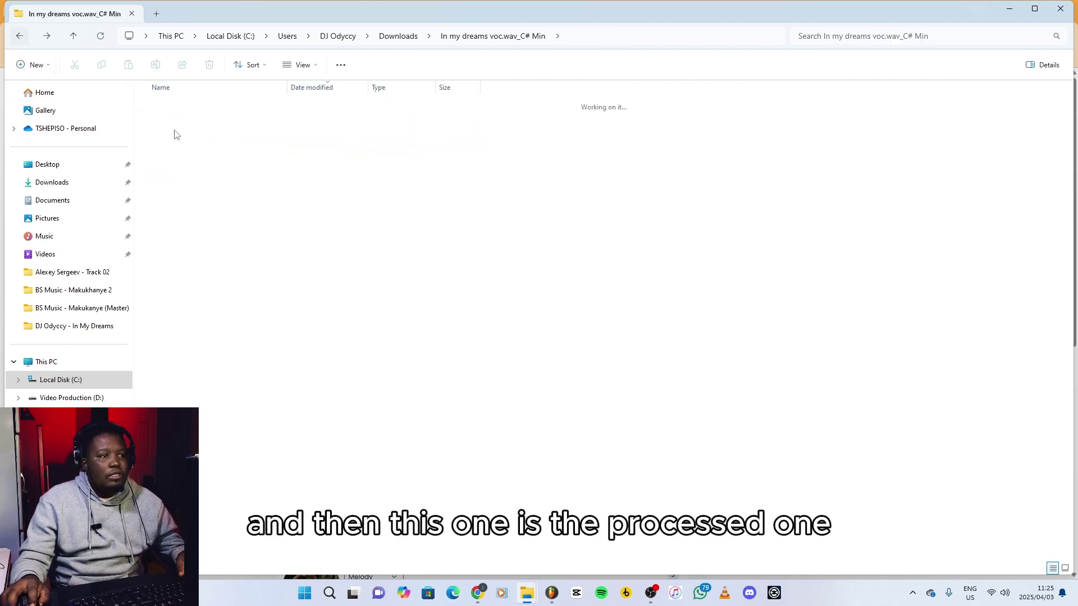
{"action": "left_click", "coordinate": [19, 36]}
{"action": "double_click", "coordinate": [196, 121]}
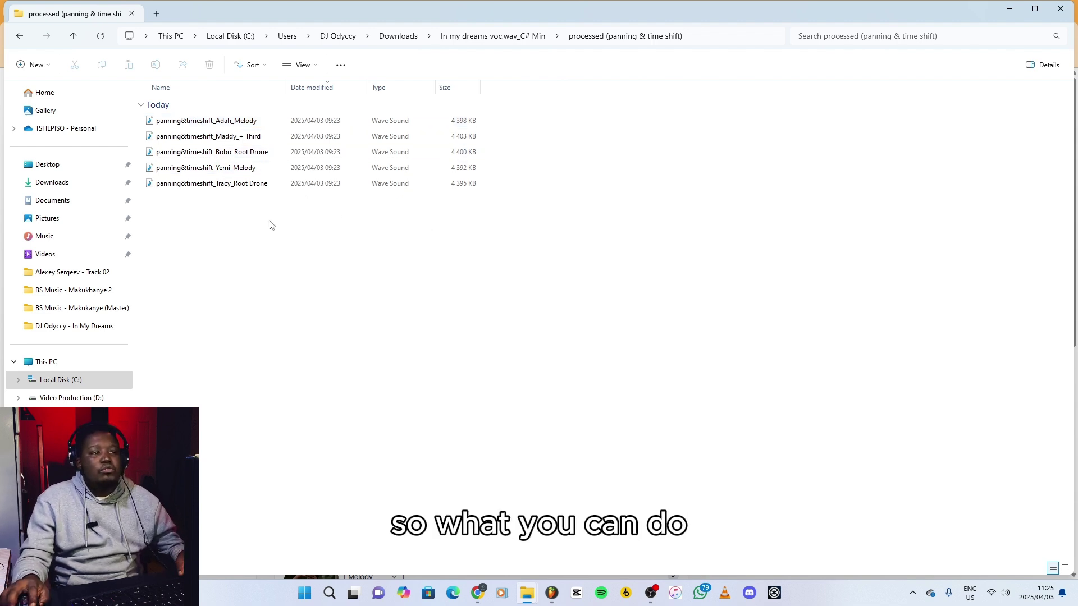
Drag all five processed harmony WAVs into FL Studio's playlist.
{"action": "left_click_drag", "start_coordinate": [228, 213], "coordinate": [197, 117]}
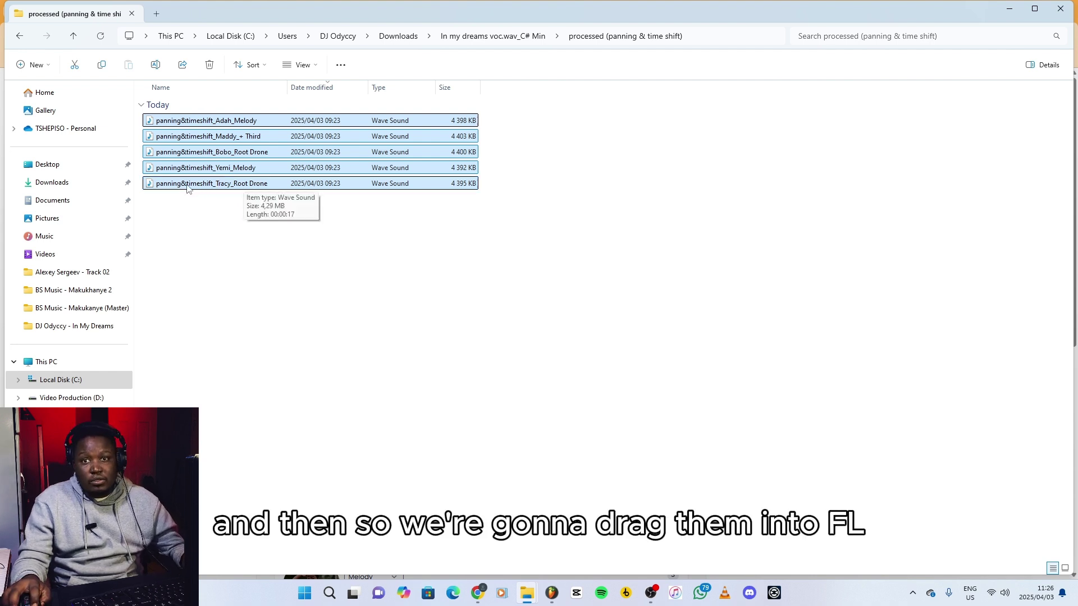
{"action": "mouse_move", "coordinate": [187, 189]}
{"action": "left_mouse_down"}
{"action": "mouse_move", "coordinate": [379, 264]}
{"action": "mouse_move", "coordinate": [390, 290]}
{"action": "mouse_move", "coordinate": [480, 351]}
{"action": "mouse_move", "coordinate": [369, 218]}
{"action": "mouse_move", "coordinate": [330, 193]}
{"action": "left_mouse_up"}
{"action": "key", "text": "alt+Tab"}
{"action": "key", "text": "alt+Tab"}
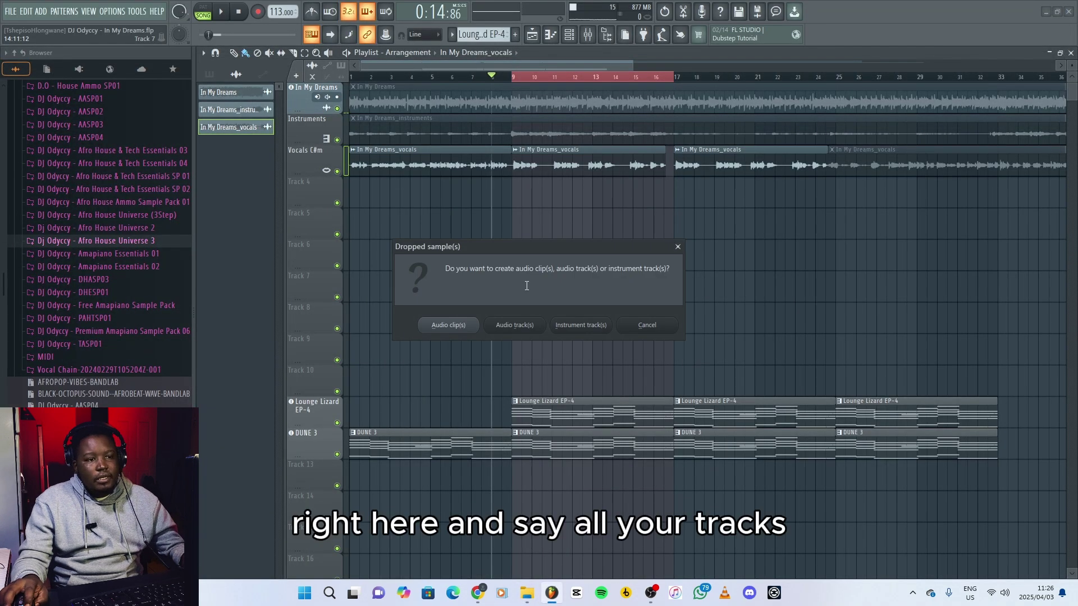
Import the five harmony WAVs as audio tracks and show the mixer.
{"action": "left_click", "coordinate": [508, 322]}
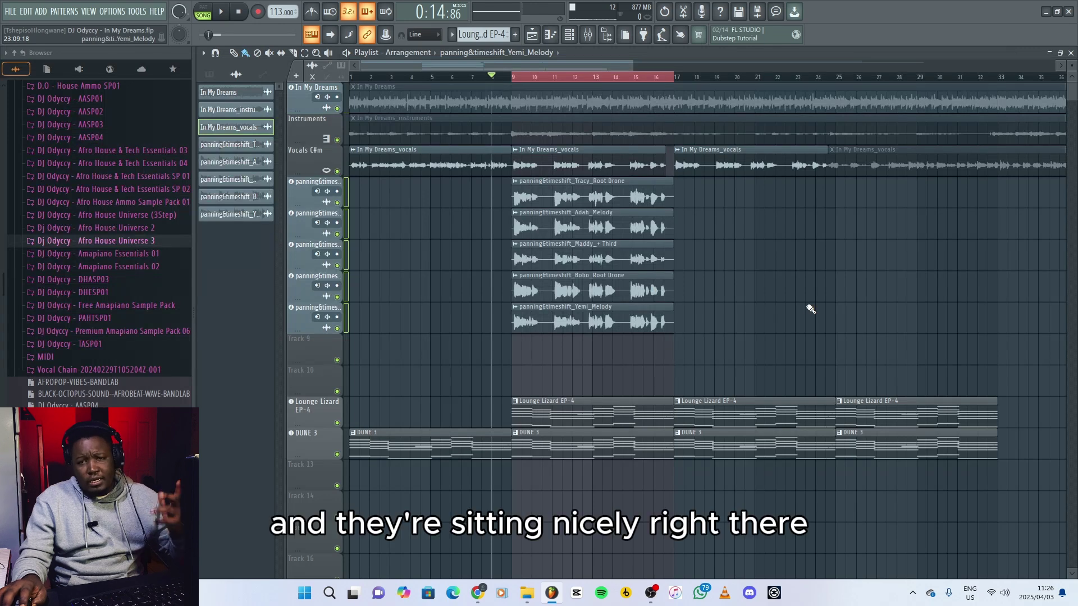
{"action": "left_click", "coordinate": [588, 35]}
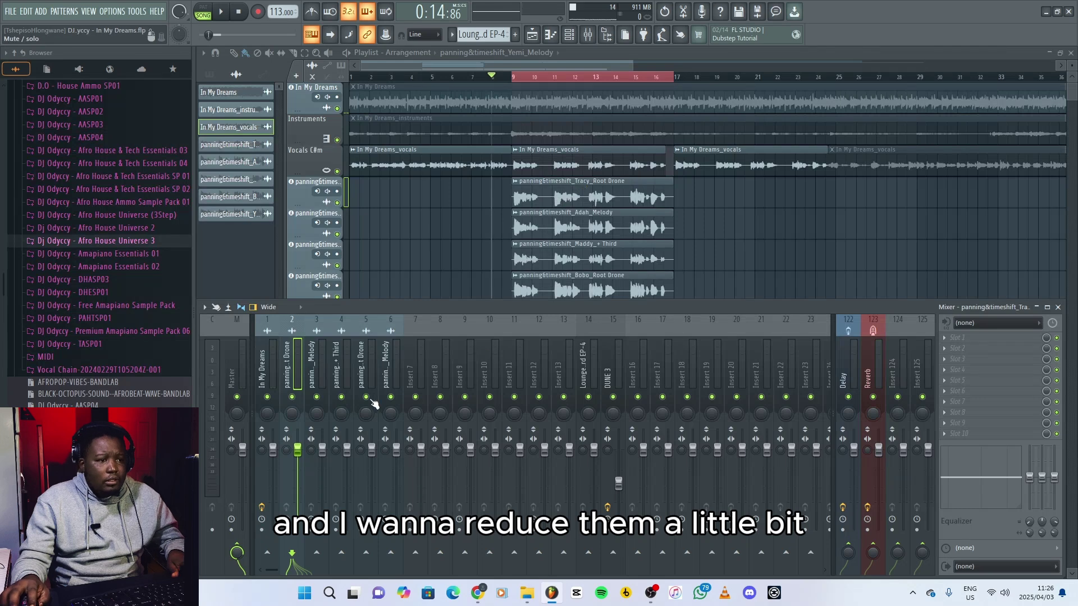
During playback, set harmony faders to about 42%, 51% and 54%, and raise the fourth.
{"action": "left_click_drag", "start_coordinate": [297, 452], "coordinate": [366, 512]}
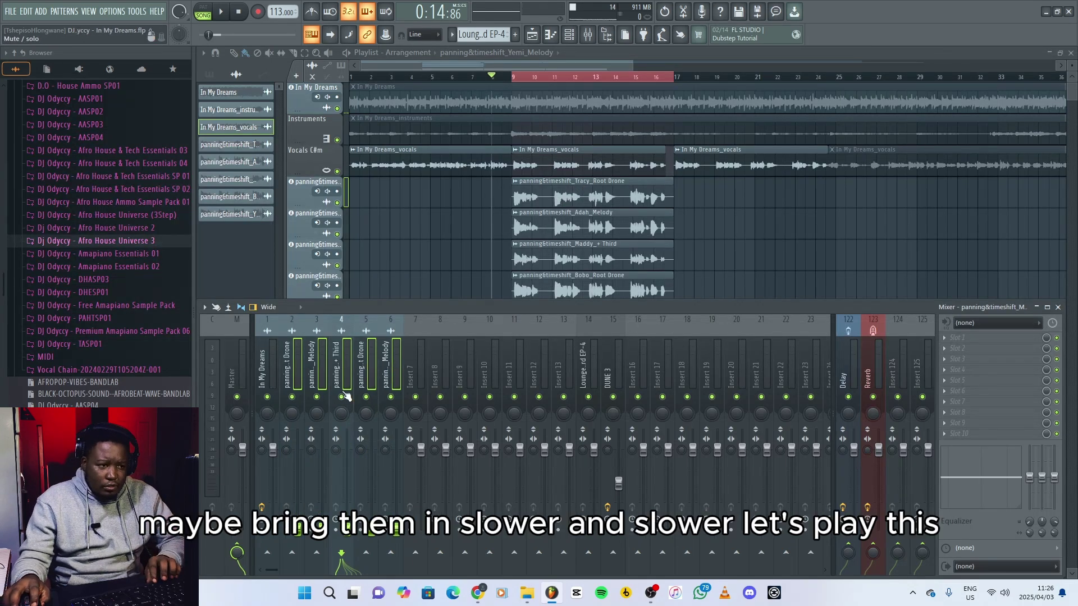
{"action": "left_click", "coordinate": [295, 370]}
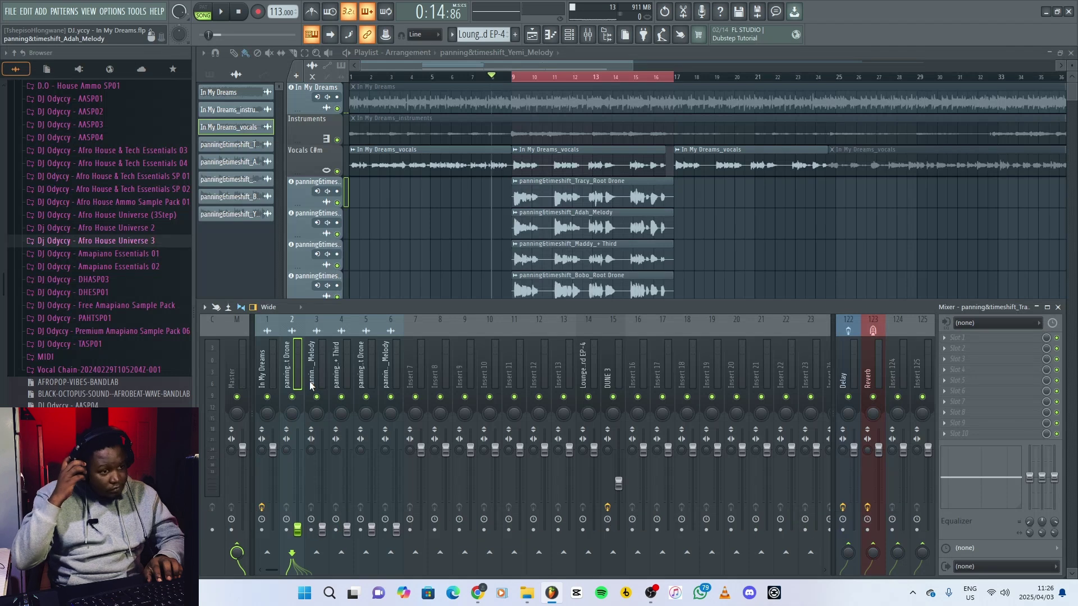
{"action": "key", "text": "space"}
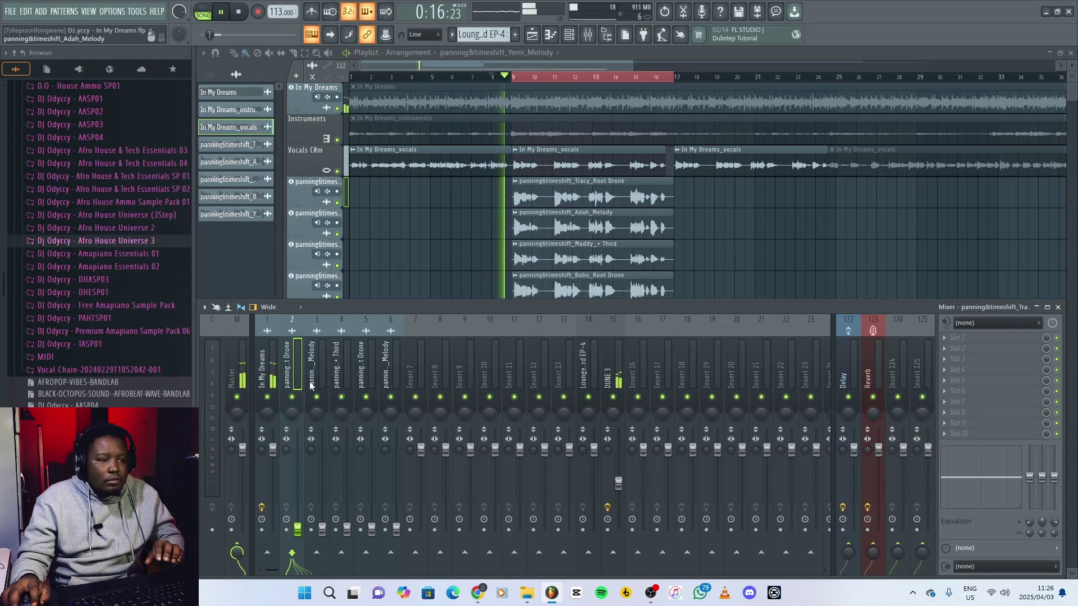
{"action": "left_click_drag", "start_coordinate": [297, 530], "coordinate": [297, 477]}
{"action": "left_click_drag", "start_coordinate": [322, 529], "coordinate": [301, 487]}
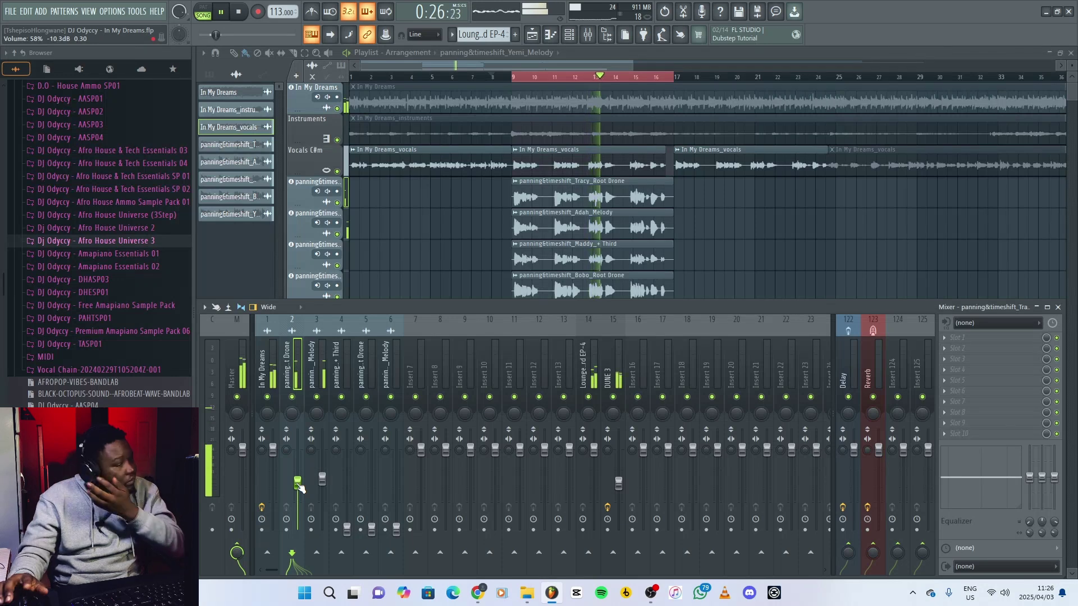
{"action": "left_click_drag", "start_coordinate": [301, 488], "coordinate": [301, 500]}
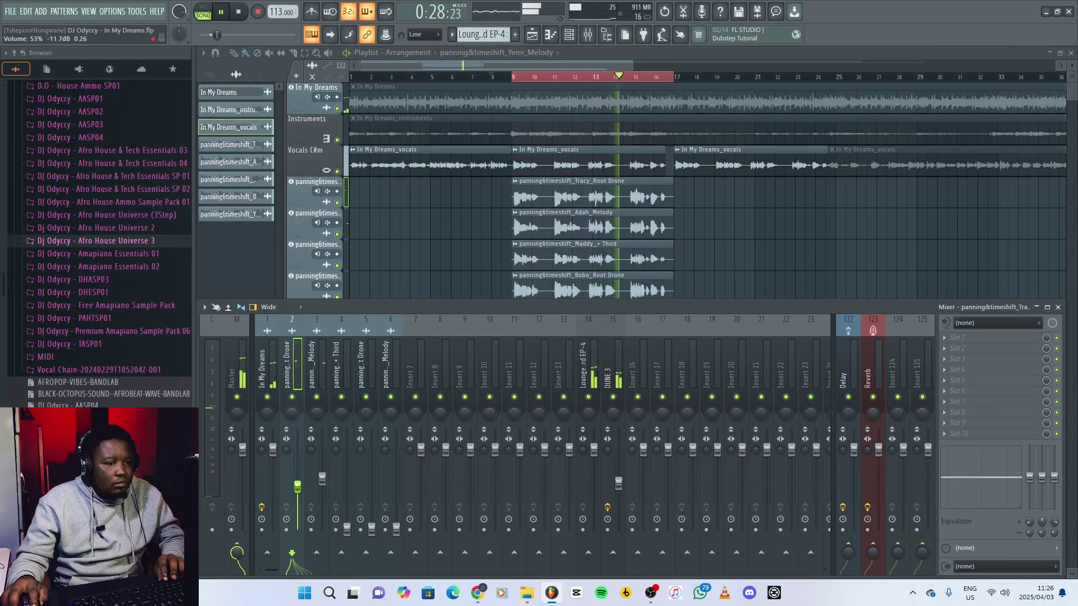
{"action": "left_click_drag", "start_coordinate": [347, 527], "coordinate": [347, 486]}
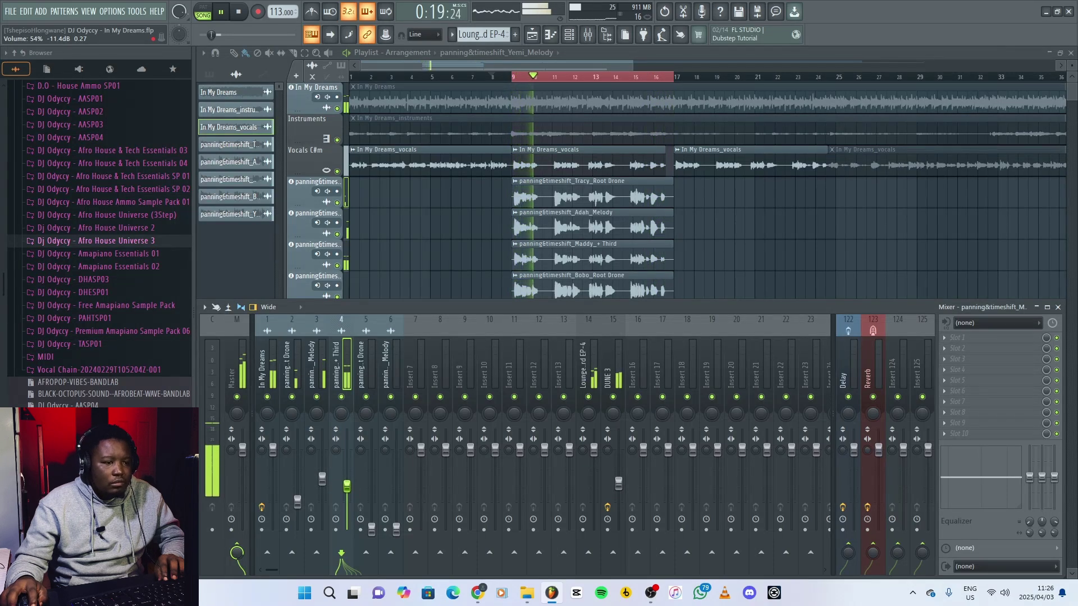
{"action": "left_click_drag", "start_coordinate": [372, 529], "coordinate": [396, 485]}
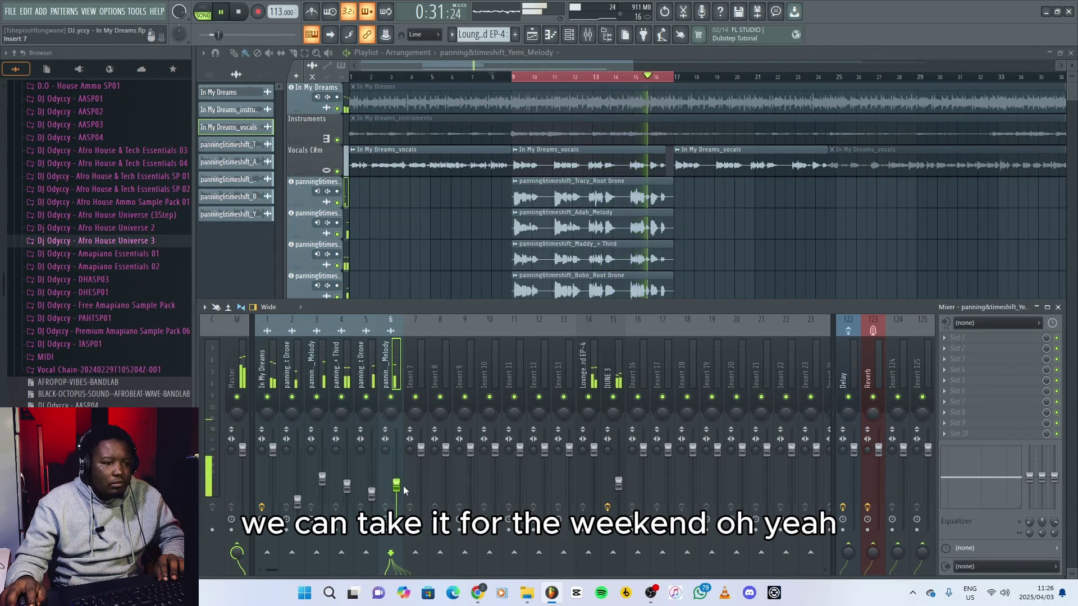
Close the mixer, select the harmony clips in the playlist, and return to Audimee.
{"action": "key", "text": "F9"}
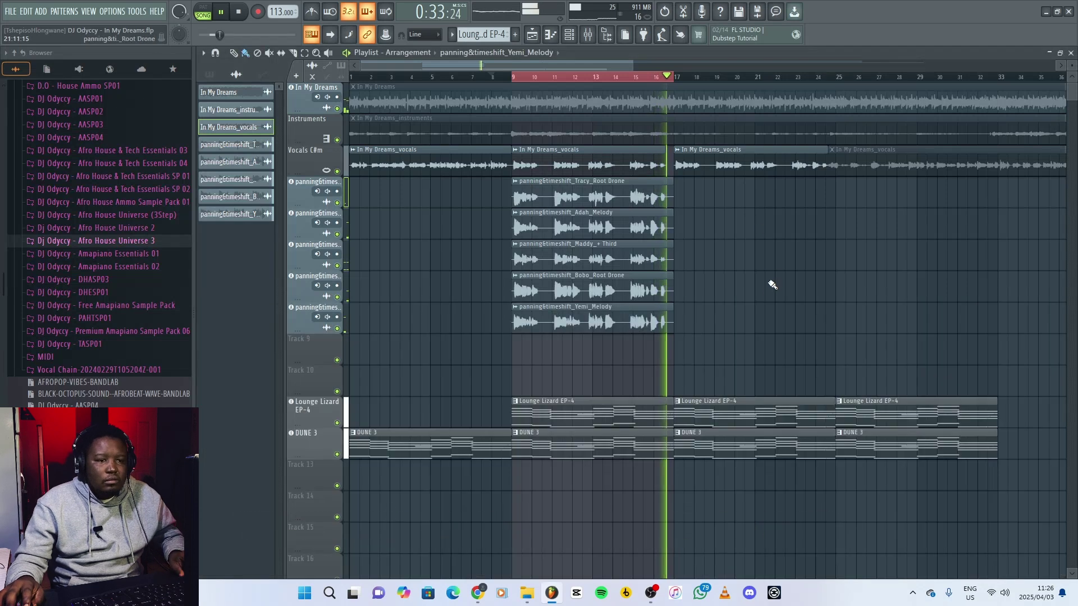
{"action": "left_click_drag", "start_coordinate": [757, 333], "coordinate": [556, 243]}
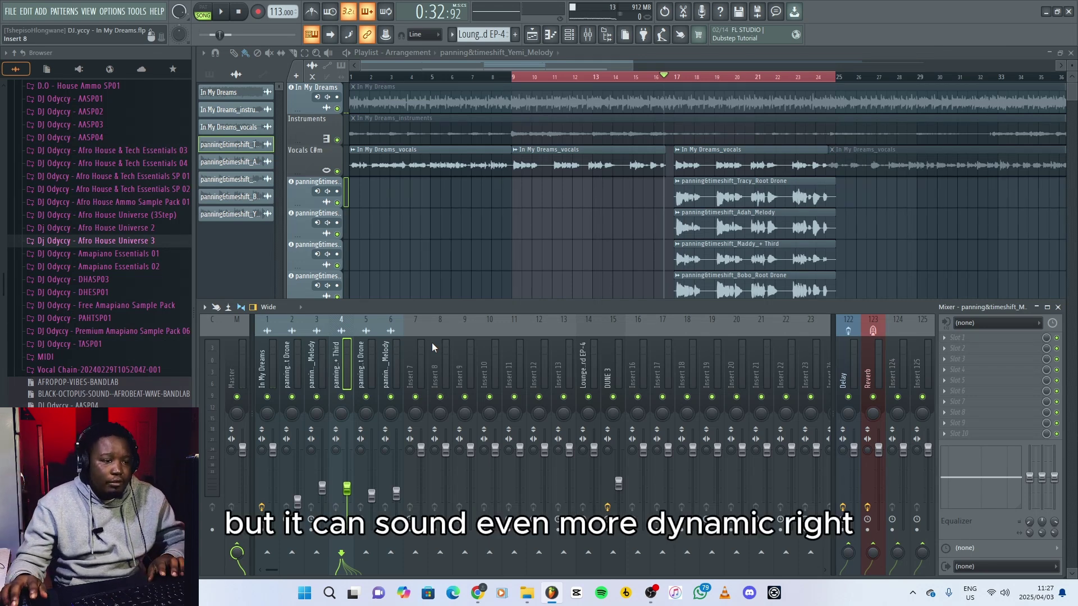
{"action": "key", "text": "alt+Tab"}
{"action": "key", "text": "alt+Tab"}
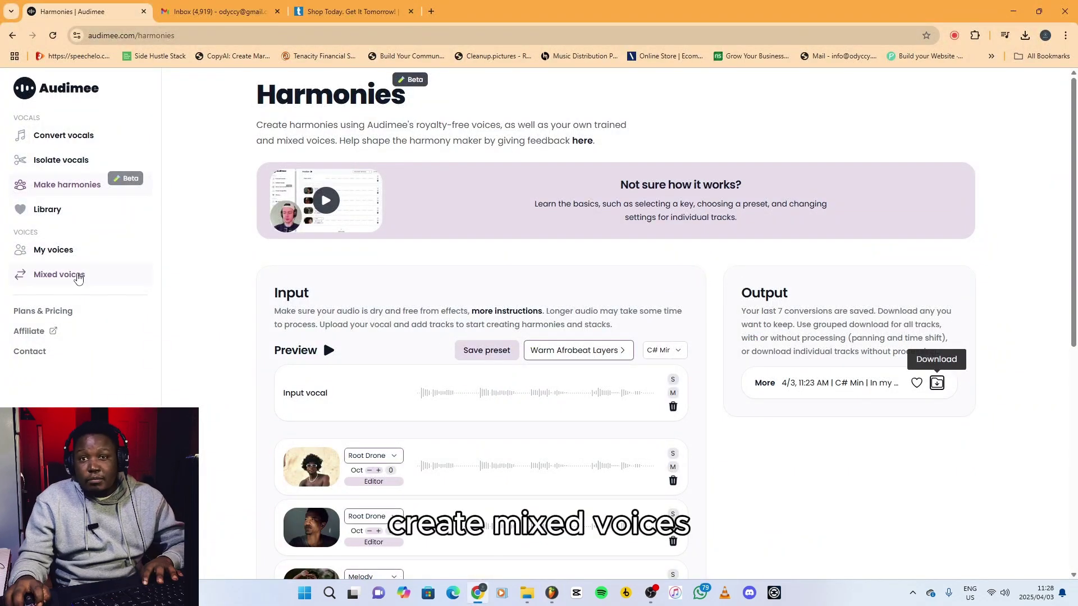
Start a new mixed voice from Audimee's Mixed voices section.
{"action": "left_click", "coordinate": [76, 275]}
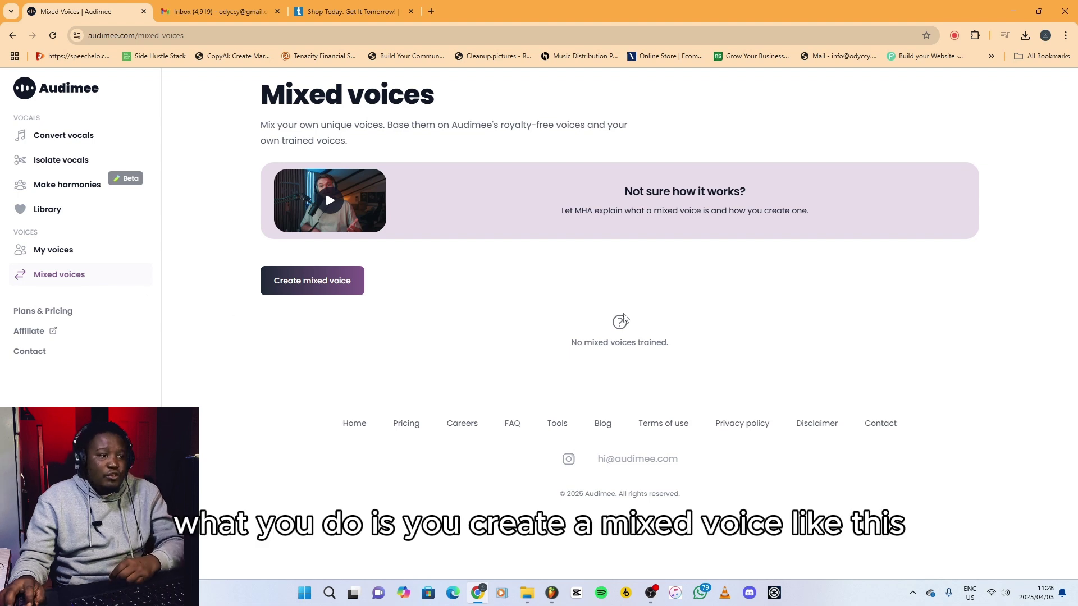
{"action": "left_click", "coordinate": [317, 284]}
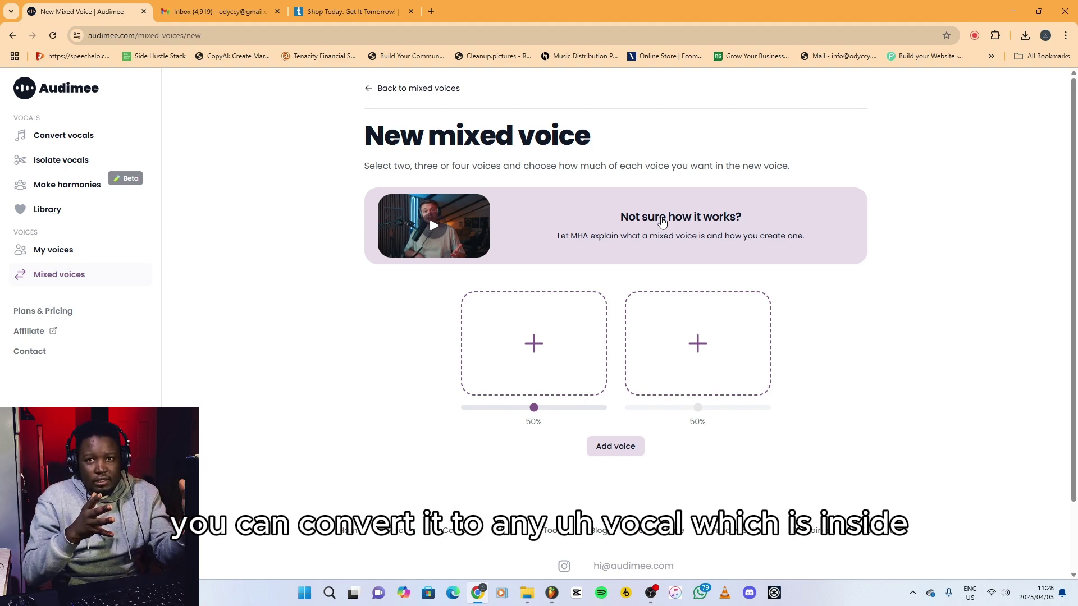
Browse the voice picker and preview the Blake voice without choosing it.
{"action": "left_click", "coordinate": [534, 344]}
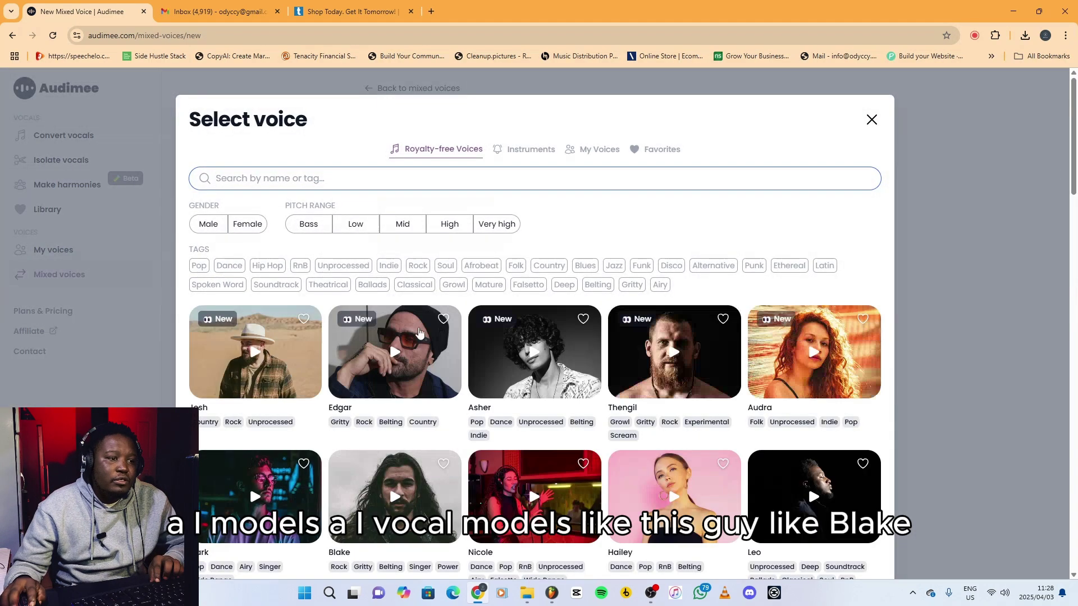
{"action": "scroll", "coordinate": [462, 425], "scroll_direction": "down", "scroll_amount": 2}
{"action": "scroll", "coordinate": [462, 425], "scroll_direction": "down", "scroll_amount": 3}
{"action": "scroll", "coordinate": [460, 424], "scroll_direction": "up", "scroll_amount": 3}
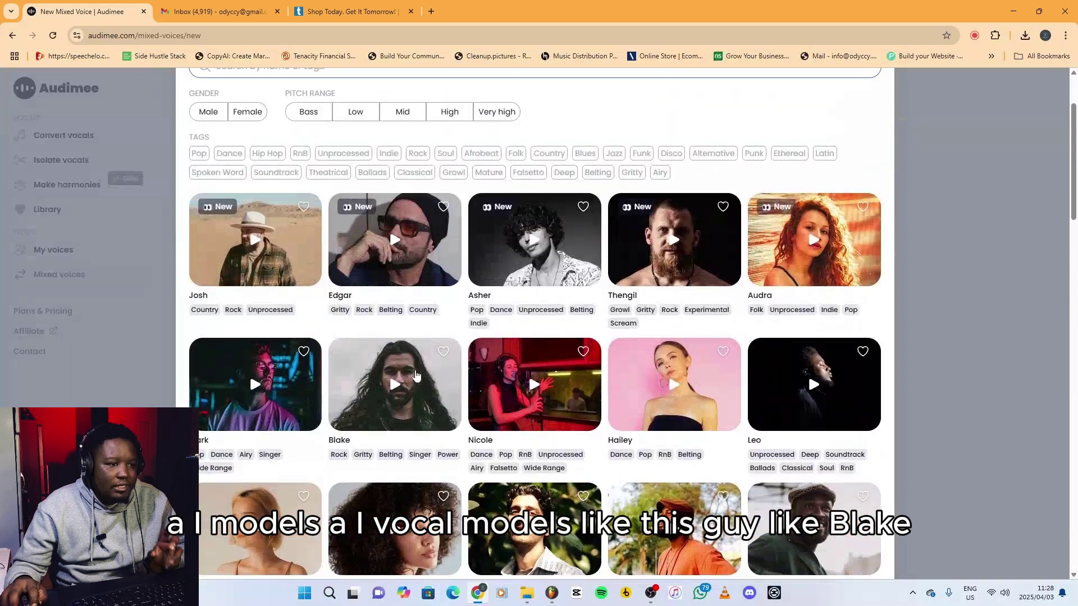
{"action": "left_click", "coordinate": [395, 392]}
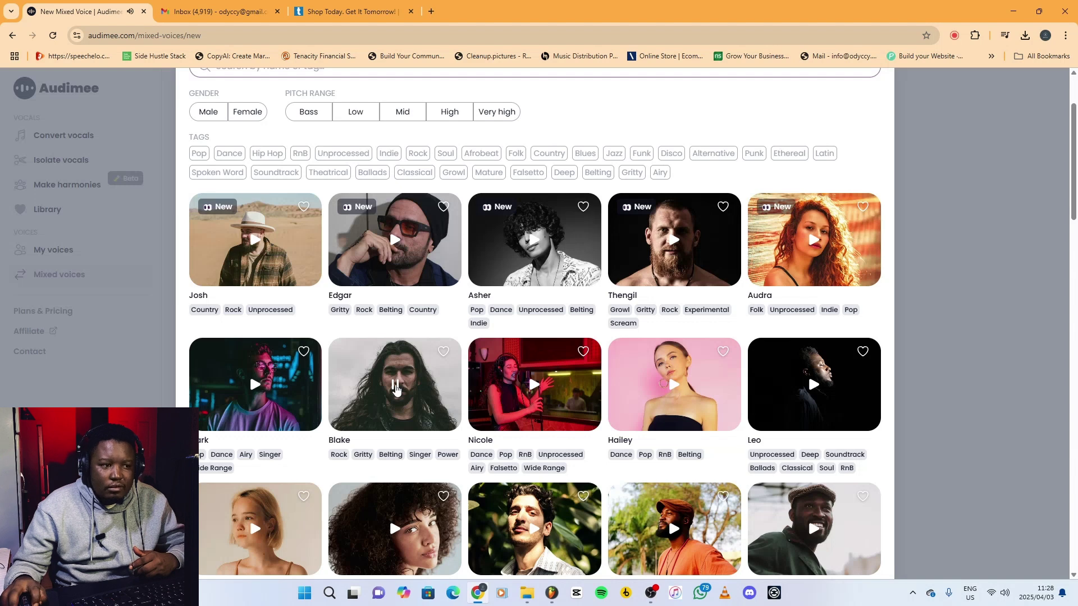
{"action": "left_click", "coordinate": [396, 388]}
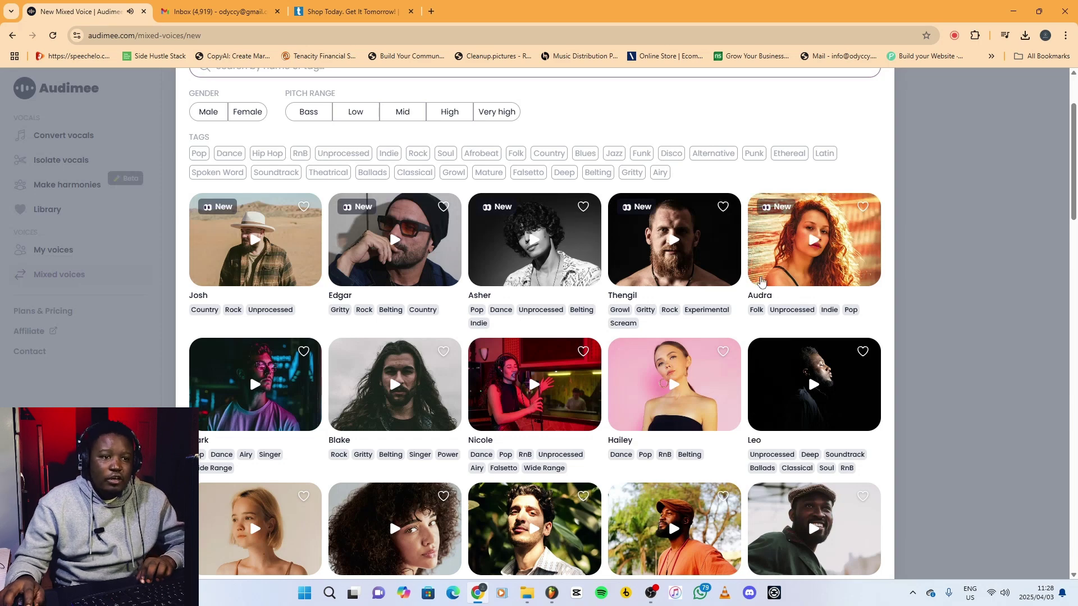
{"action": "scroll", "coordinate": [738, 392], "scroll_direction": "up", "scroll_amount": 2}
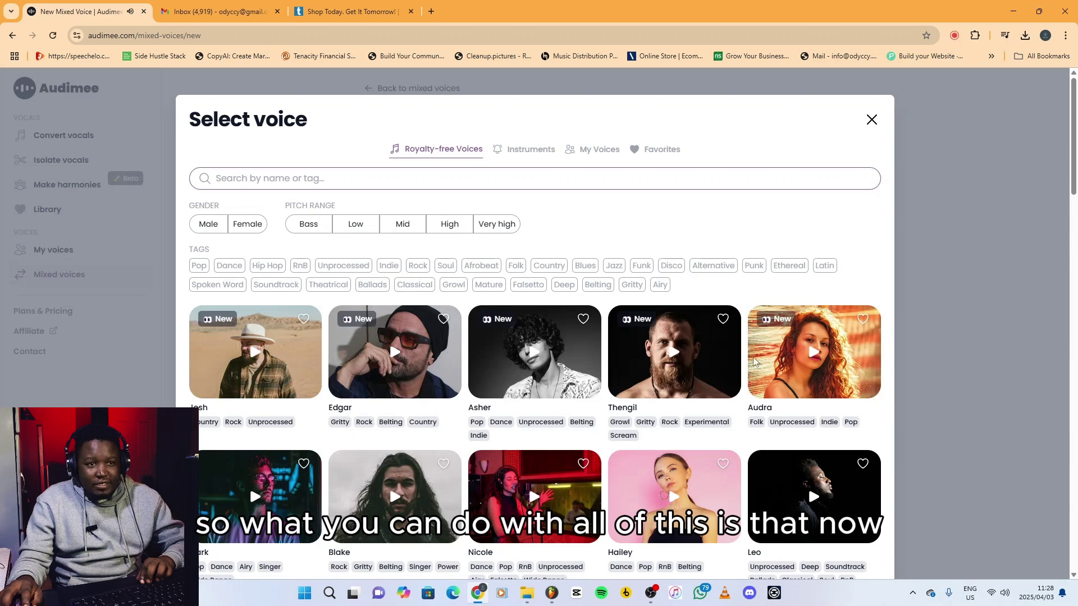
{"action": "key", "text": "Escape"}
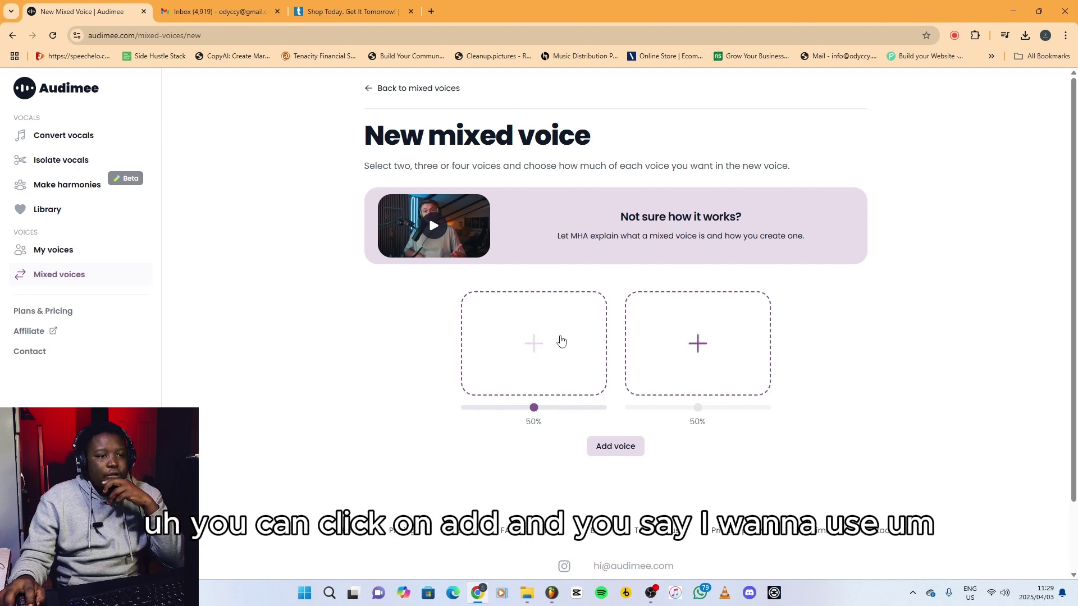
Filter to female voices and fill the slots with Audra and Thora.
{"action": "left_click", "coordinate": [534, 346]}
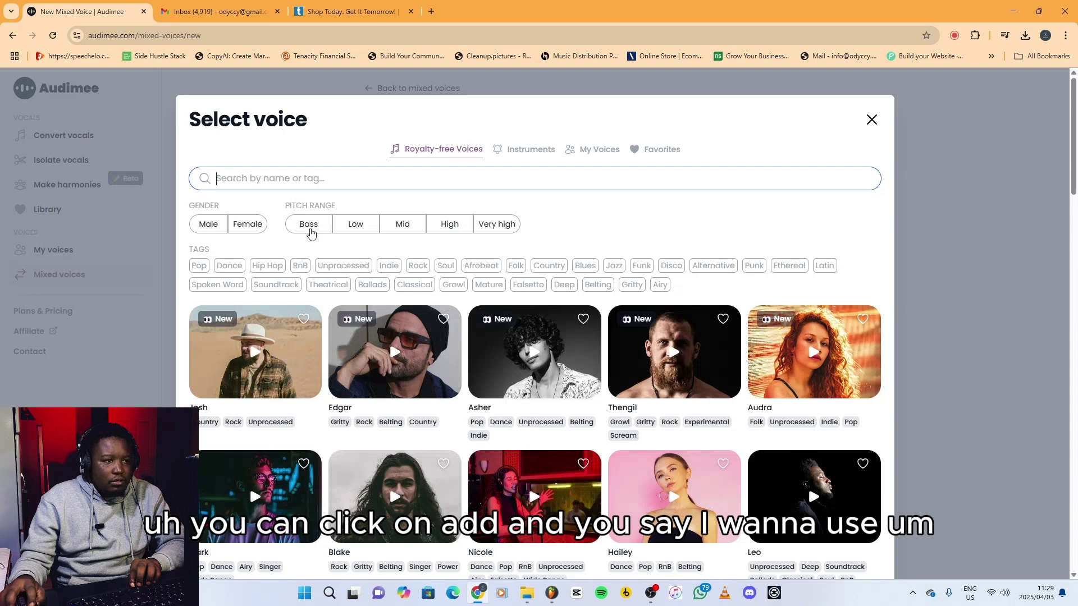
{"action": "left_click", "coordinate": [247, 224]}
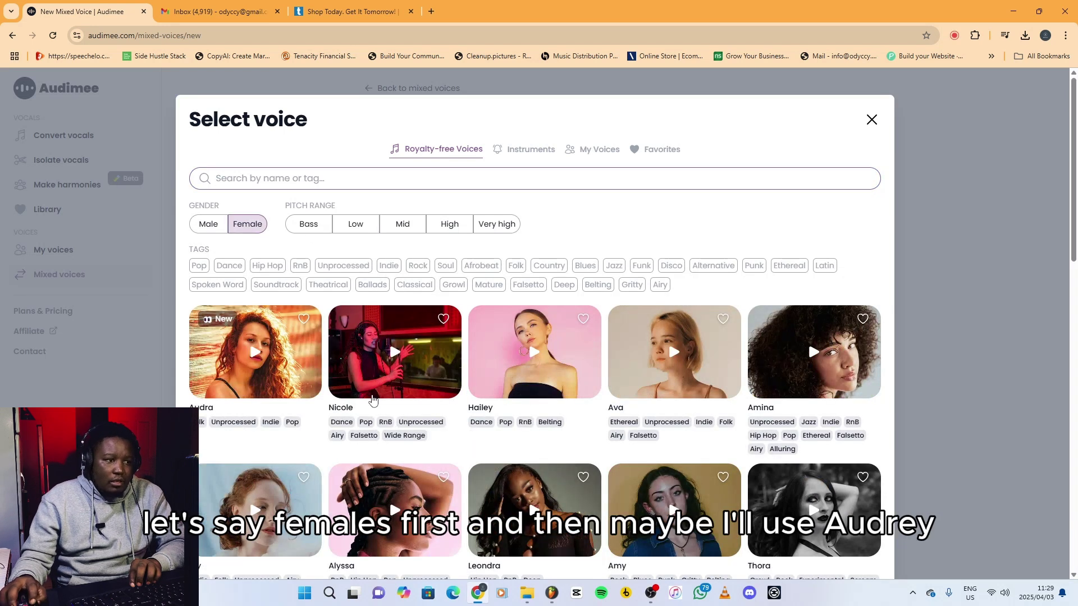
{"action": "left_click", "coordinate": [297, 398]}
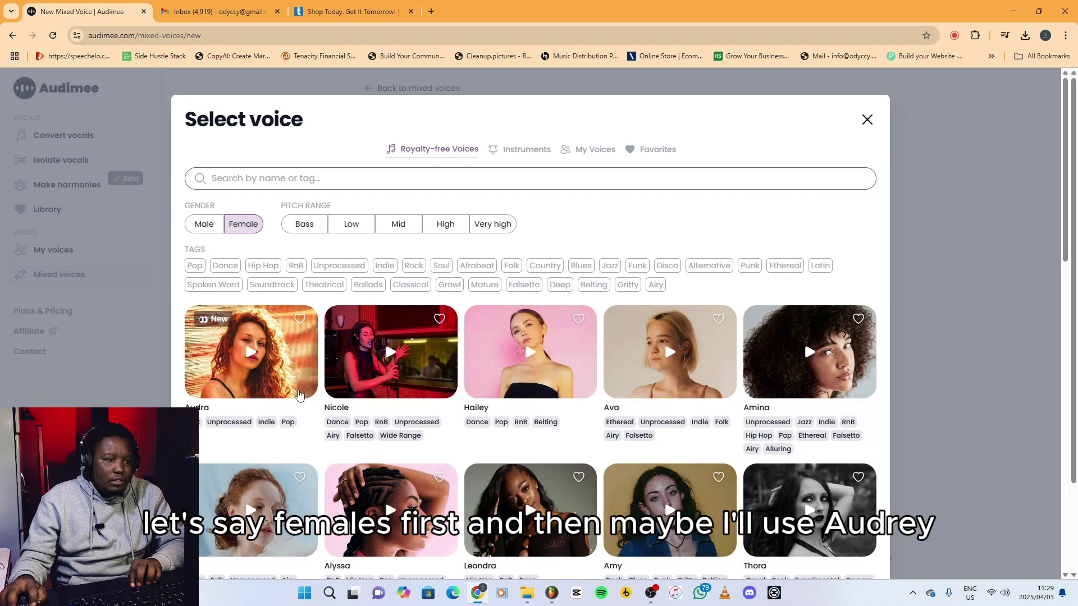
{"action": "left_click", "coordinate": [711, 381]}
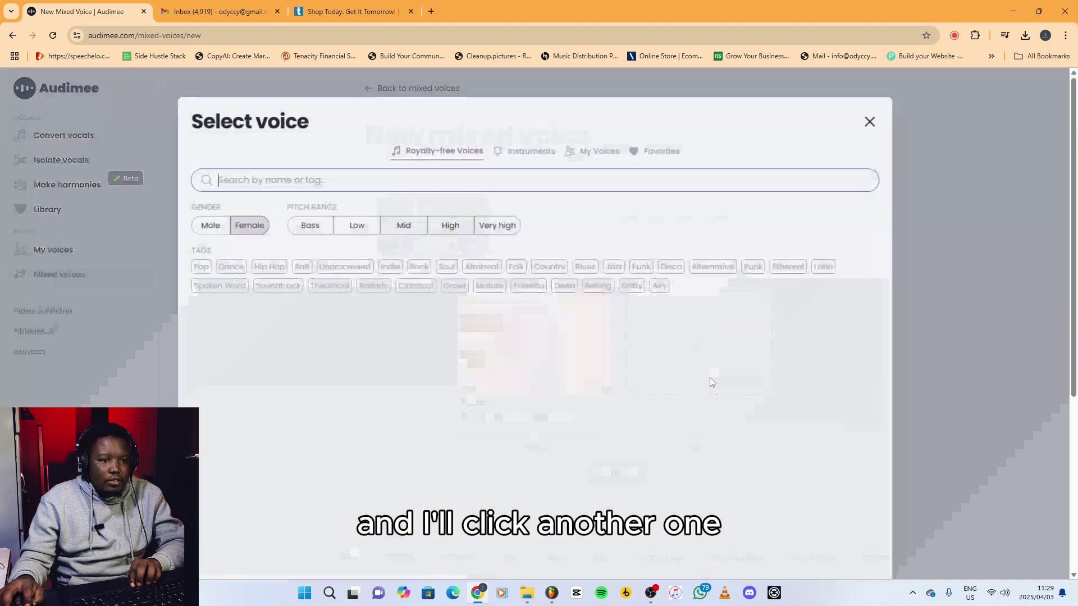
{"action": "scroll", "coordinate": [590, 414], "scroll_direction": "down", "scroll_amount": 4}
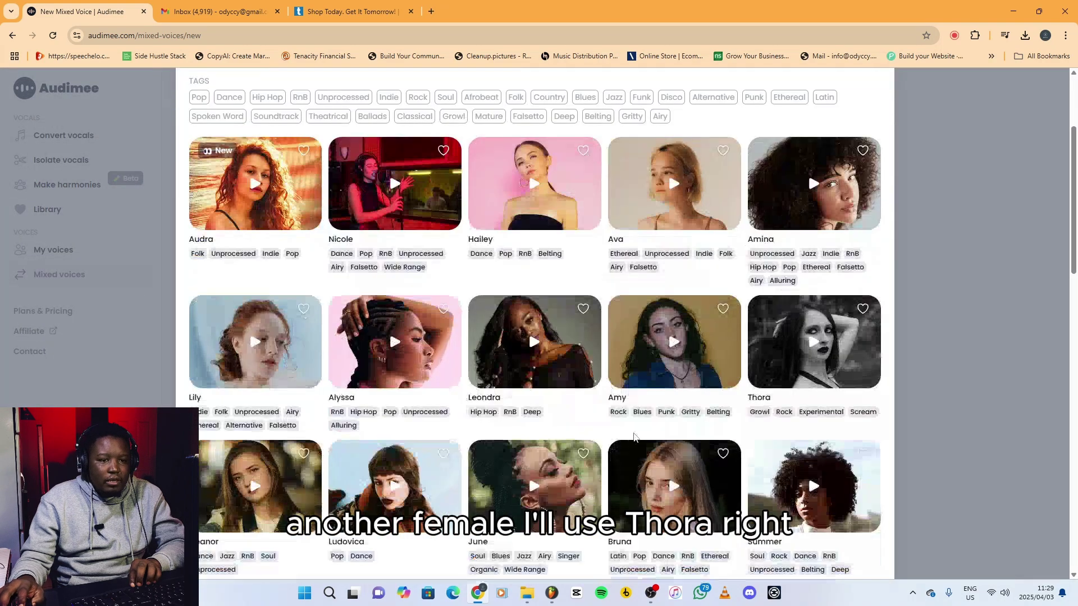
{"action": "left_click", "coordinate": [783, 326]}
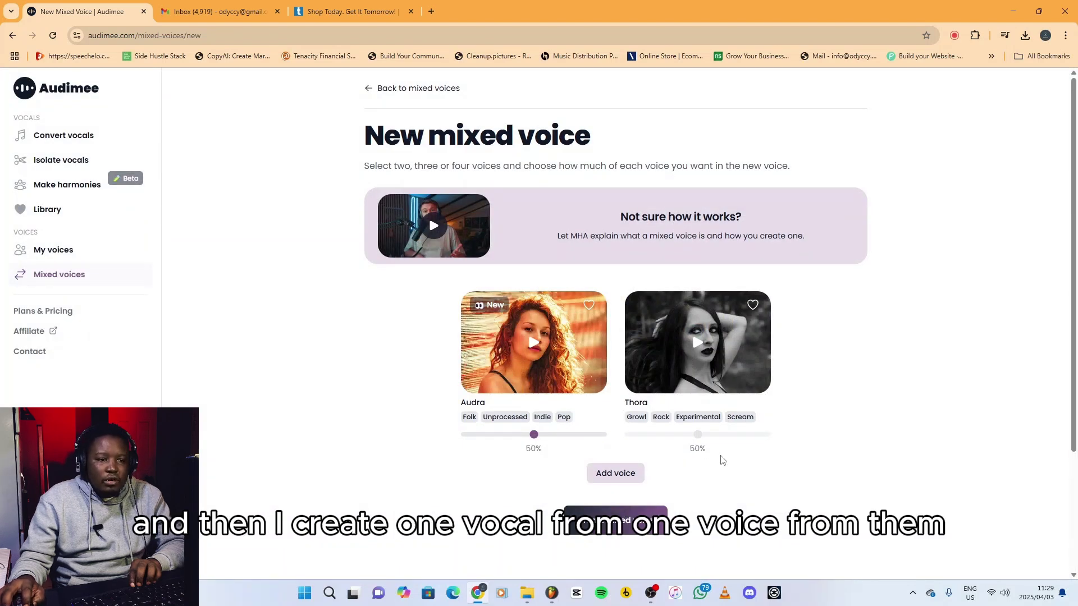
Create the 30% Audra / 70% Thora mixed voice and load 'In my dreams voc' as input.
{"action": "left_click_drag", "start_coordinate": [540, 442], "coordinate": [507, 441]}
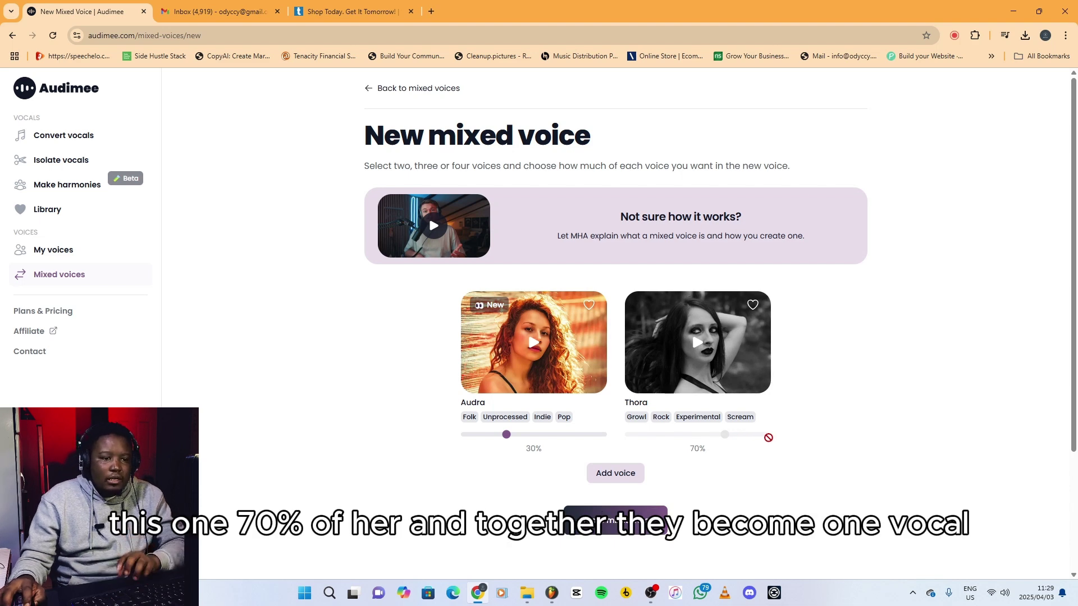
{"action": "left_click", "coordinate": [658, 533]}
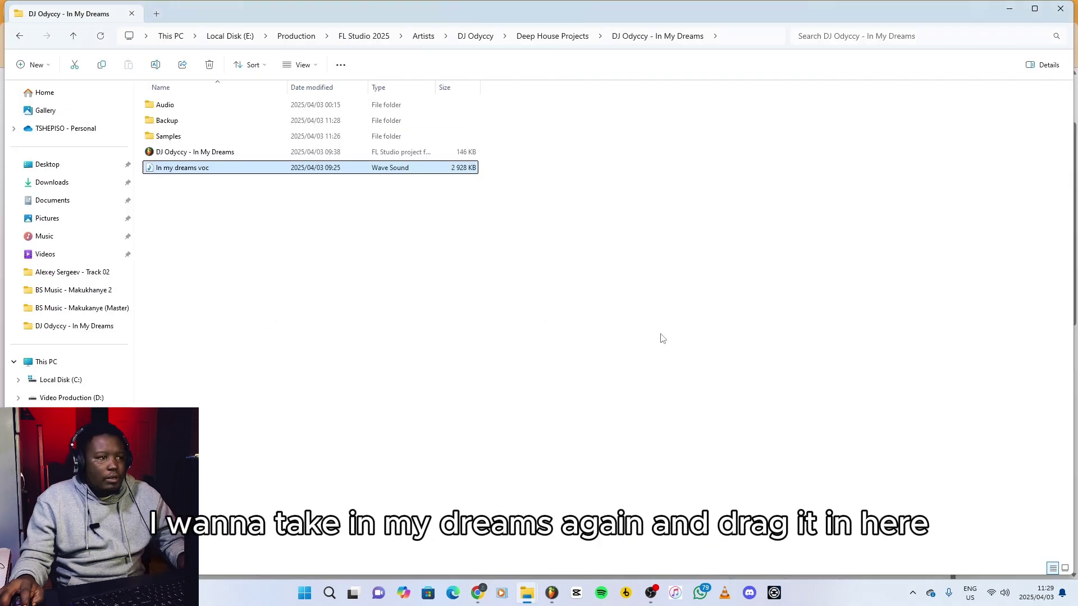
{"action": "left_click_drag", "start_coordinate": [204, 170], "coordinate": [563, 431]}
{"action": "key", "text": "alt+Tab"}
{"action": "key", "text": "alt+Tab"}
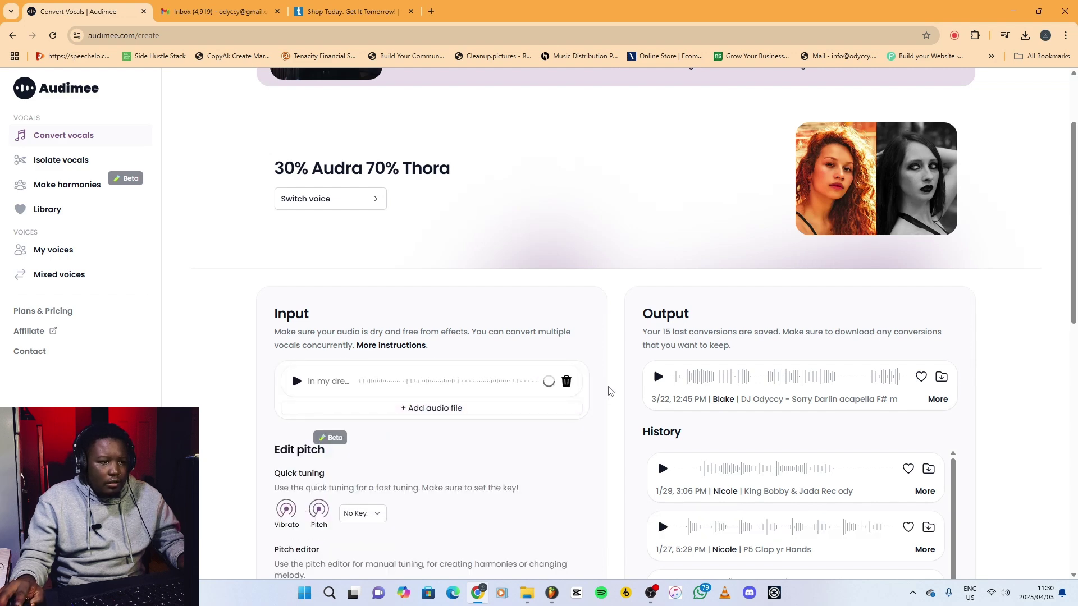
Set the Quick tuning key to C# Min and convert the vocal.
{"action": "scroll", "coordinate": [610, 390], "scroll_direction": "down", "scroll_amount": 3}
{"action": "left_click", "coordinate": [380, 347]}
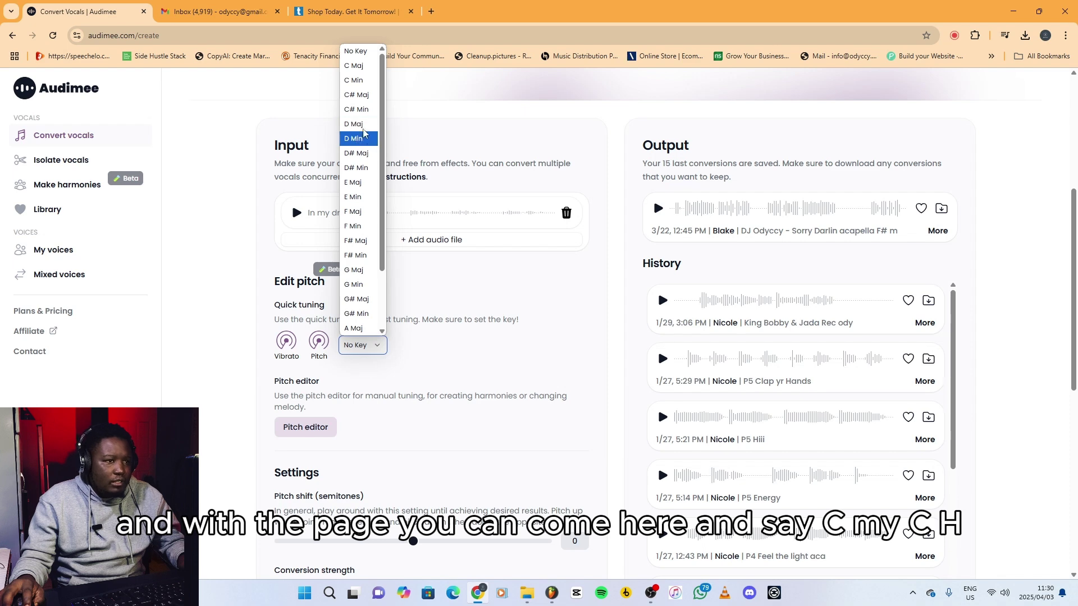
{"action": "left_click", "coordinate": [360, 109]}
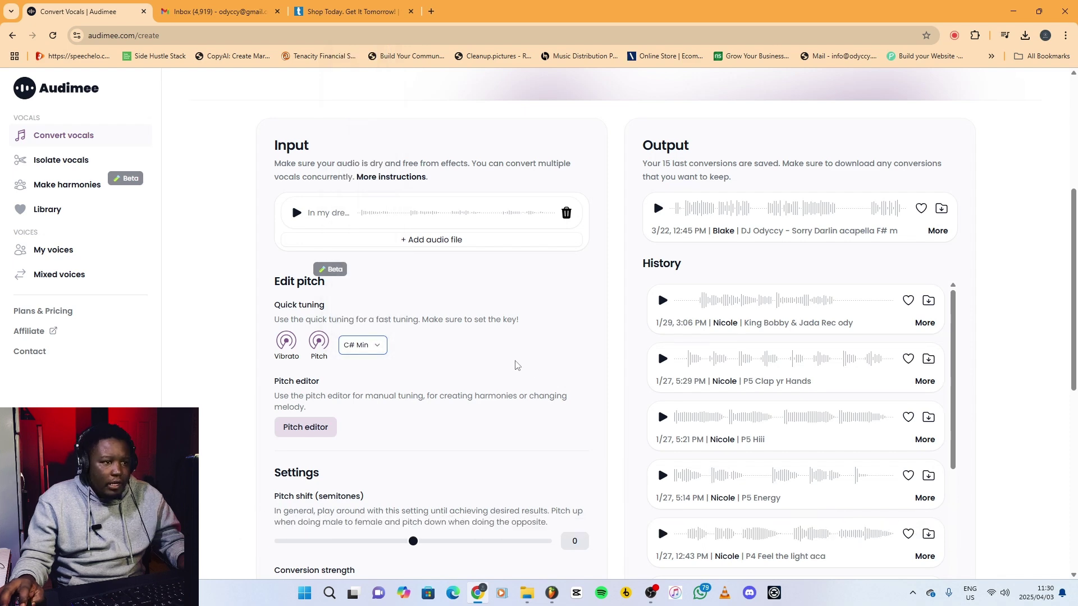
{"action": "scroll", "coordinate": [609, 323], "scroll_direction": "down", "scroll_amount": 7}
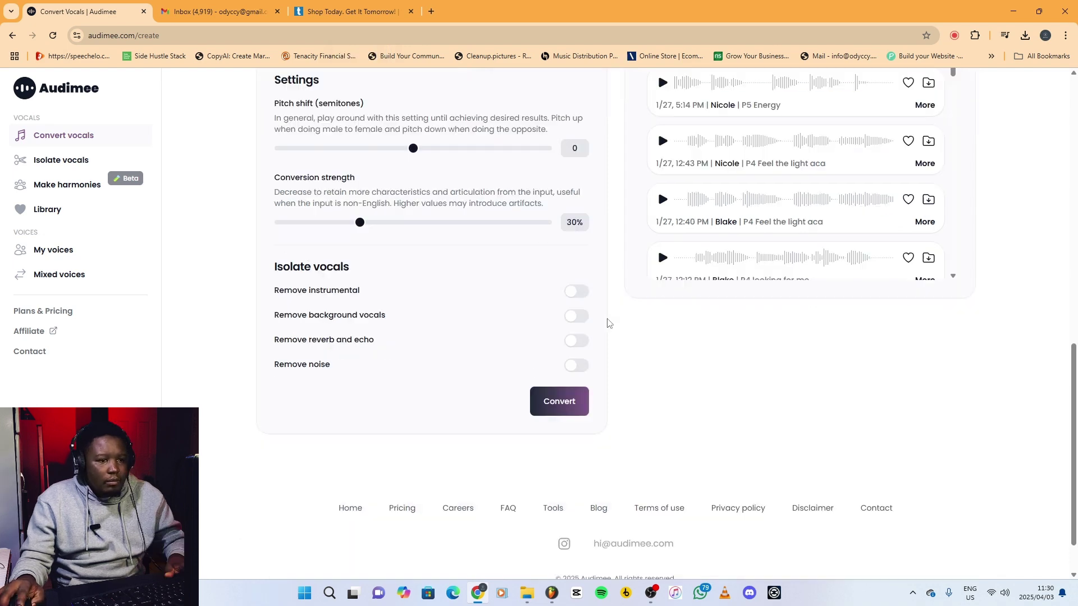
{"action": "left_click", "coordinate": [564, 402]}
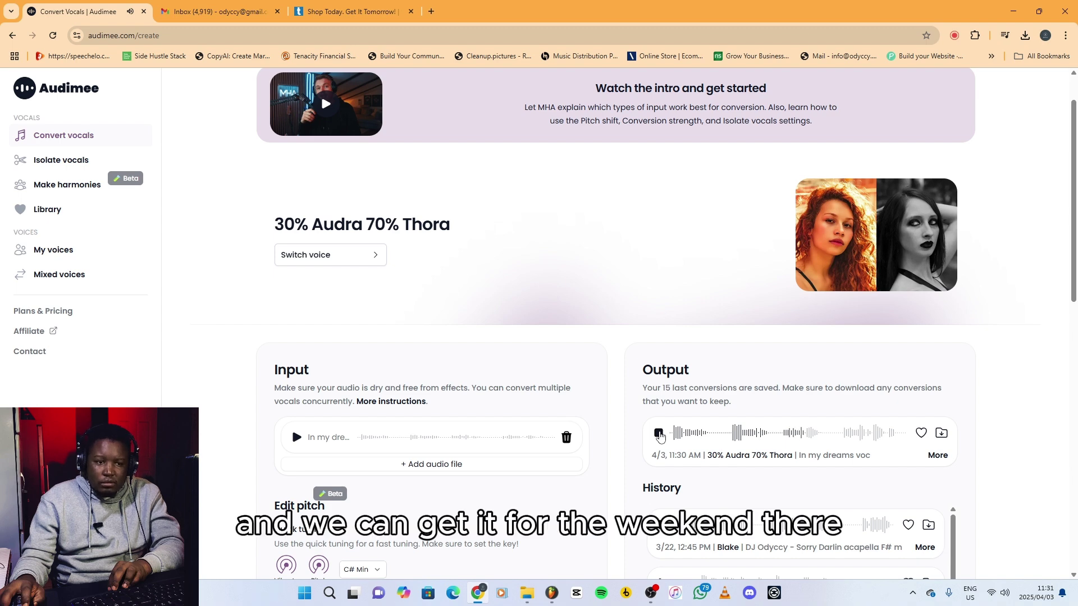
Stop the preview of the converted 30% Audra / 70% Thora vocal.
{"action": "left_click", "coordinate": [659, 433]}
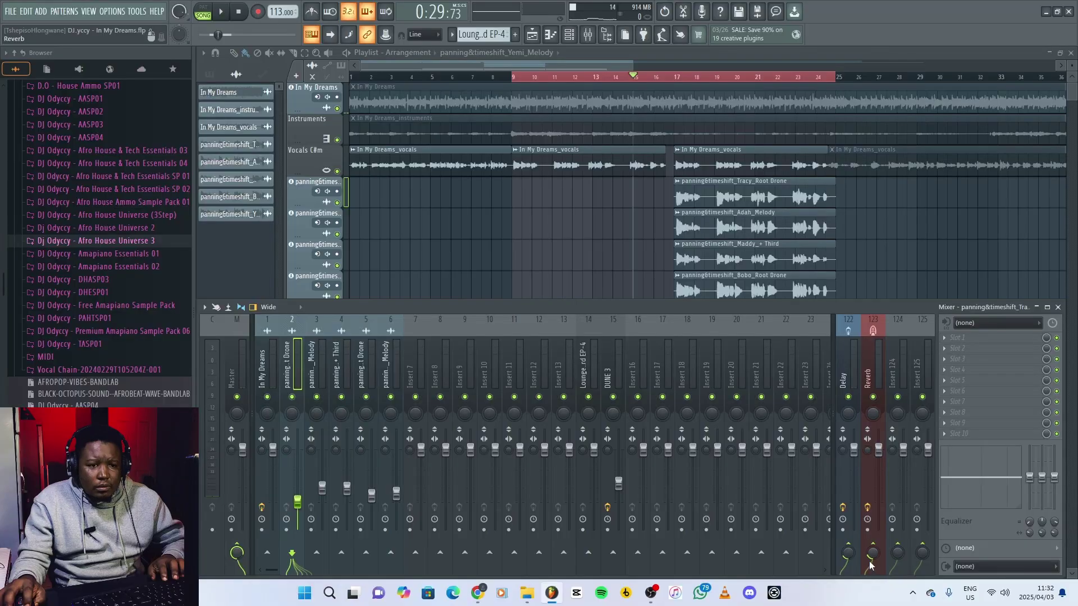
Inspect the Adah Melody, Bobo Root Drone and Yemi Melody mixer channels during playback, then close the mixer and stop.
{"action": "left_click", "coordinate": [316, 375]}
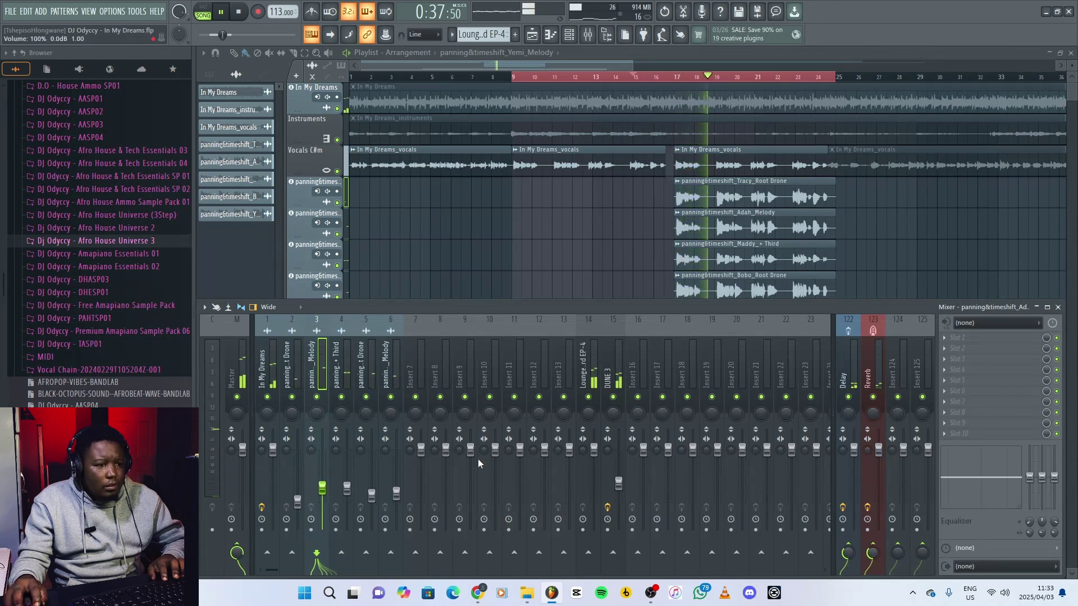
{"action": "key", "text": "Right"}
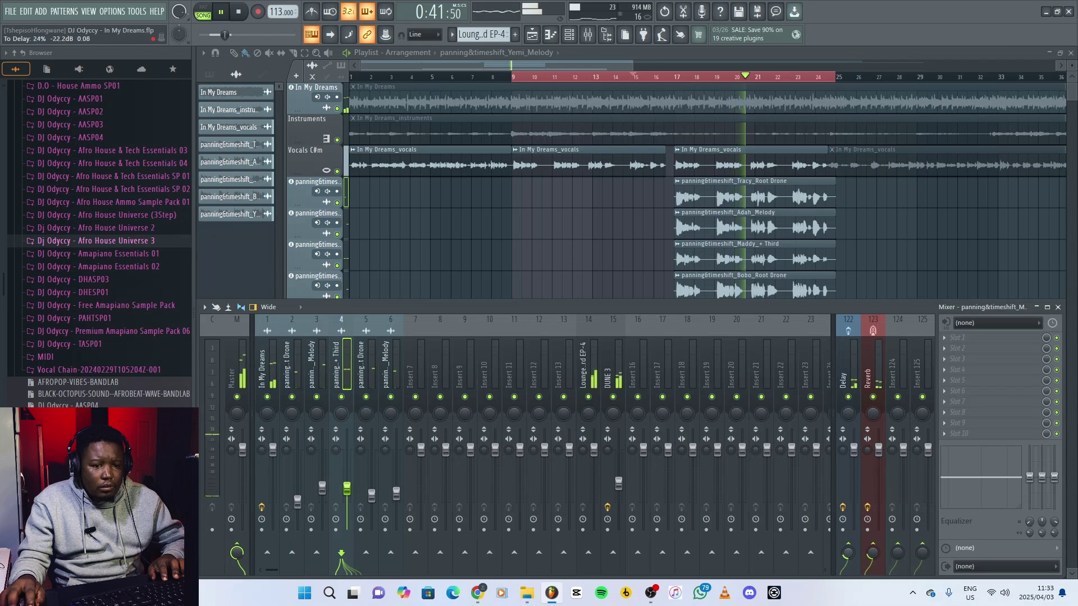
{"action": "left_click", "coordinate": [371, 369]}
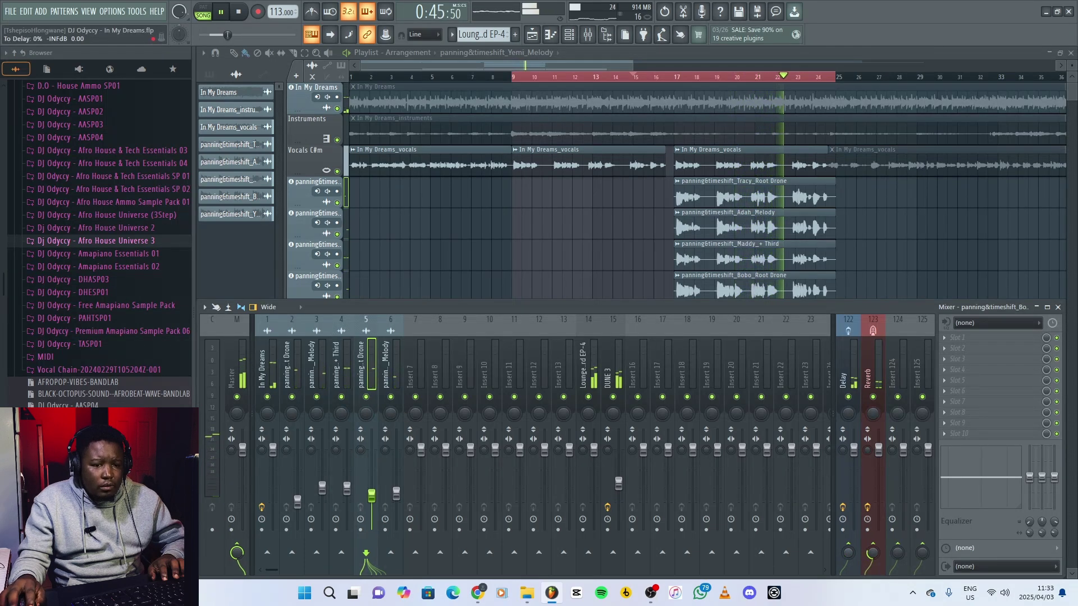
{"action": "left_click", "coordinate": [382, 371]}
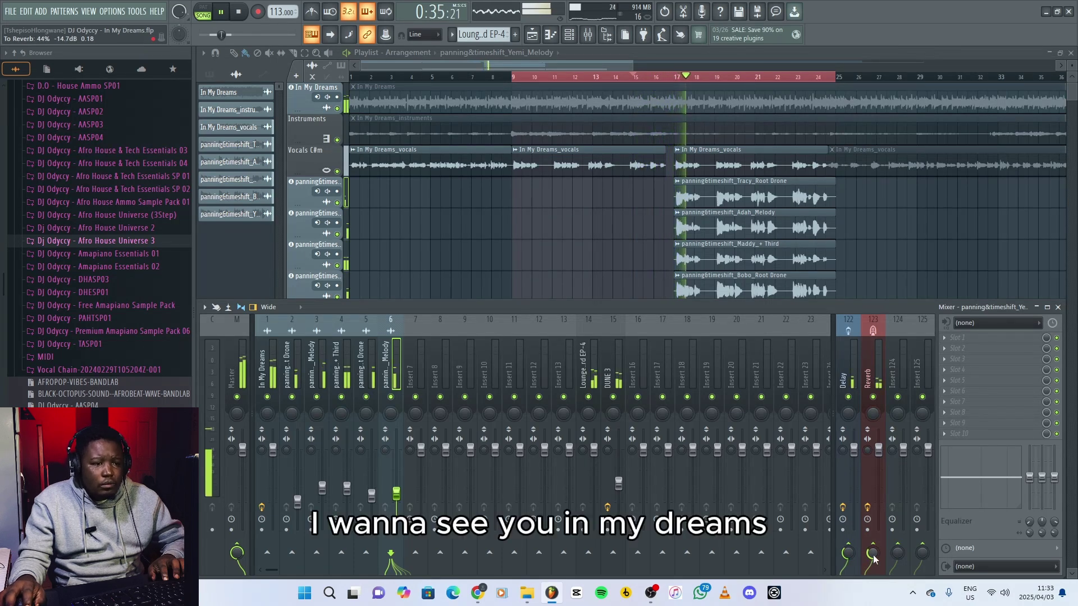
{"action": "left_click", "coordinate": [371, 369]}
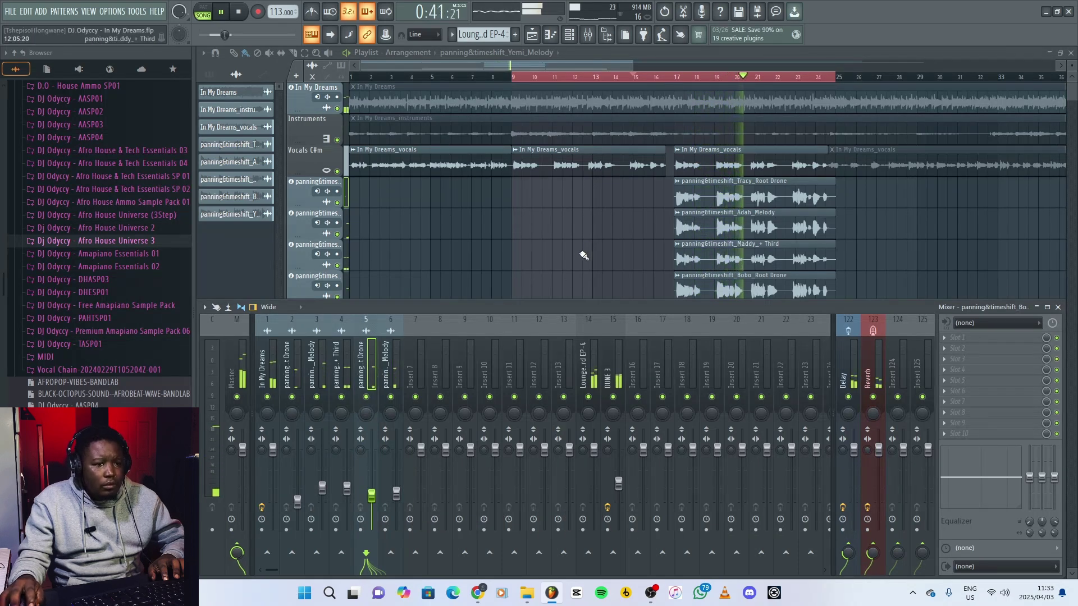
{"action": "key", "text": "F9"}
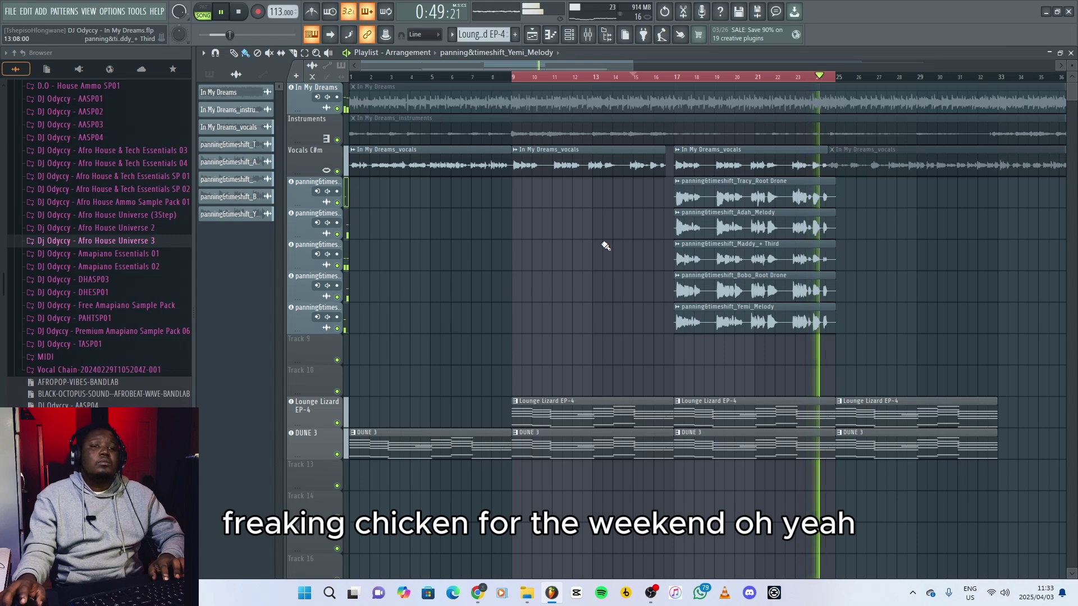
{"action": "key", "text": "space"}
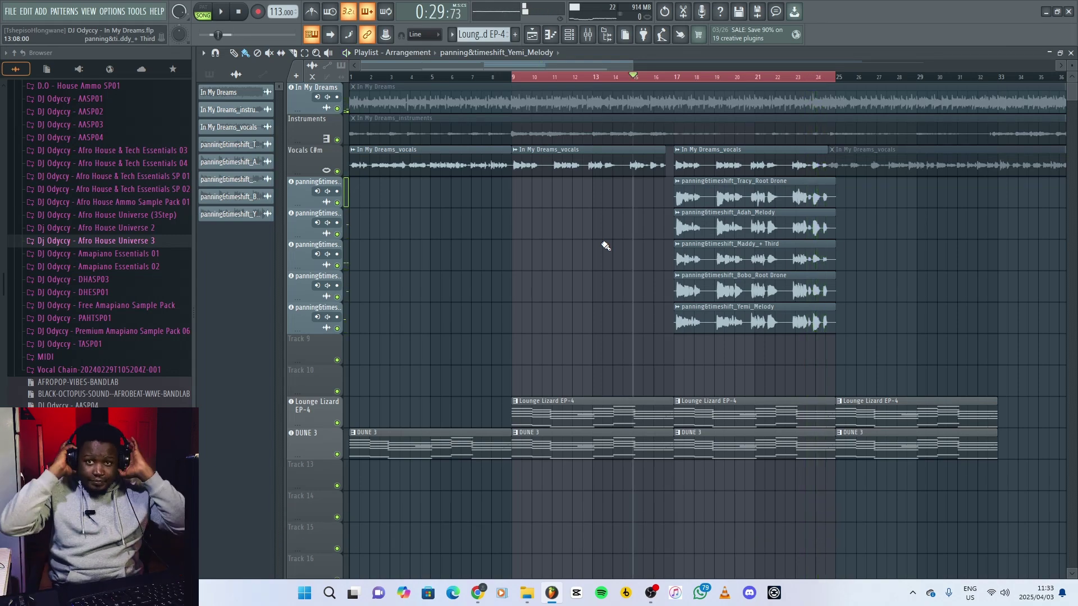